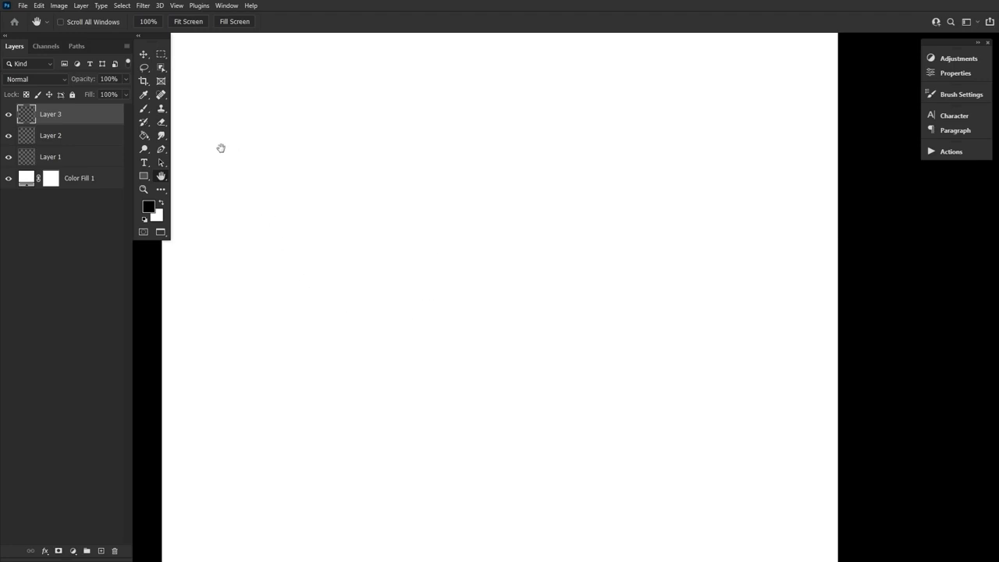
Paint a large black dot on Layer 3 with the Hard Round brush at 125 px
left_click(144, 110)
left_click(67, 25)
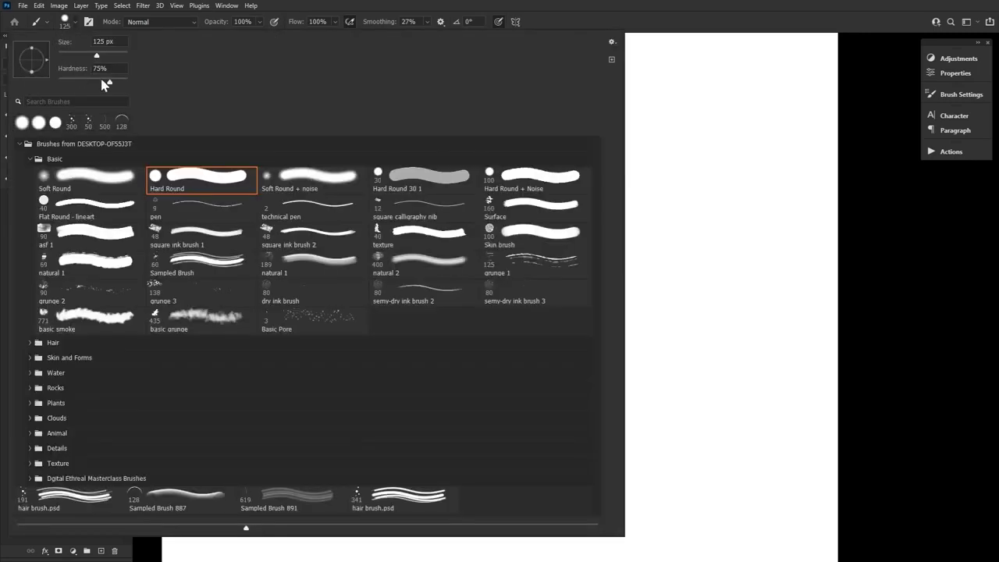
left_click(640, 292)
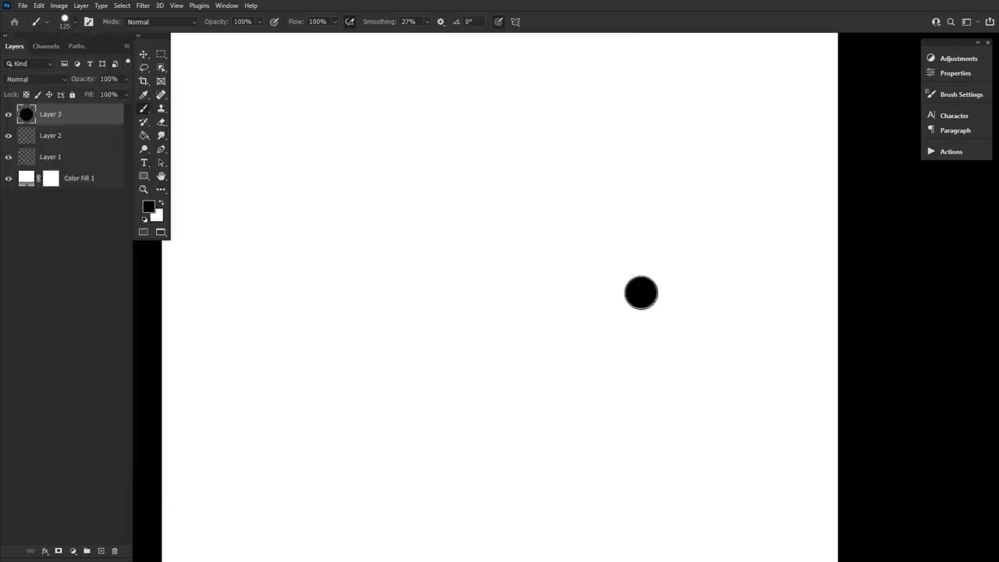
Stamp three progressively smaller black dots around the large dot, two below it and a tiny one above it
key("bracketleft")
key("bracketleft")
key("bracketleft")
key("bracketleft")
key("bracketleft")
key("bracketleft")
key("bracketleft")
left_click(663, 328)
key("bracketleft")
key("bracketleft")
key("bracketleft")
left_click(632, 333)
left_click(626, 250)
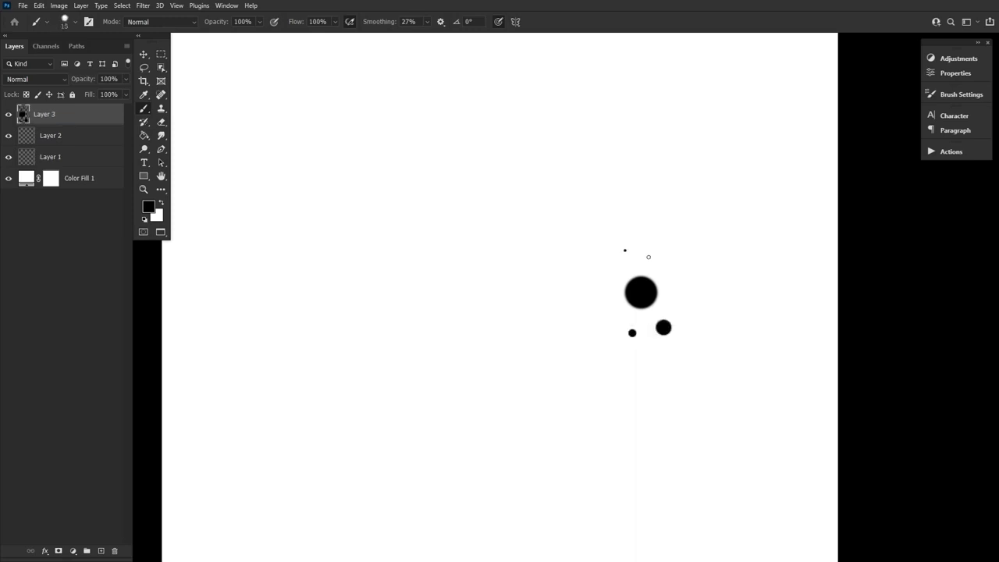
Enlarge the brush and stamp a medium black dot above and to the right of the large dot
key("bracketright")
key("bracketright")
key("bracketright")
key("bracketright")
key("bracketright")
left_click(660, 242)
Crop the canvas tightly to the outline of the Layer 3 dot cluster
left_click(23, 115, "ctrl")
left_click(144, 82)
key("Return")
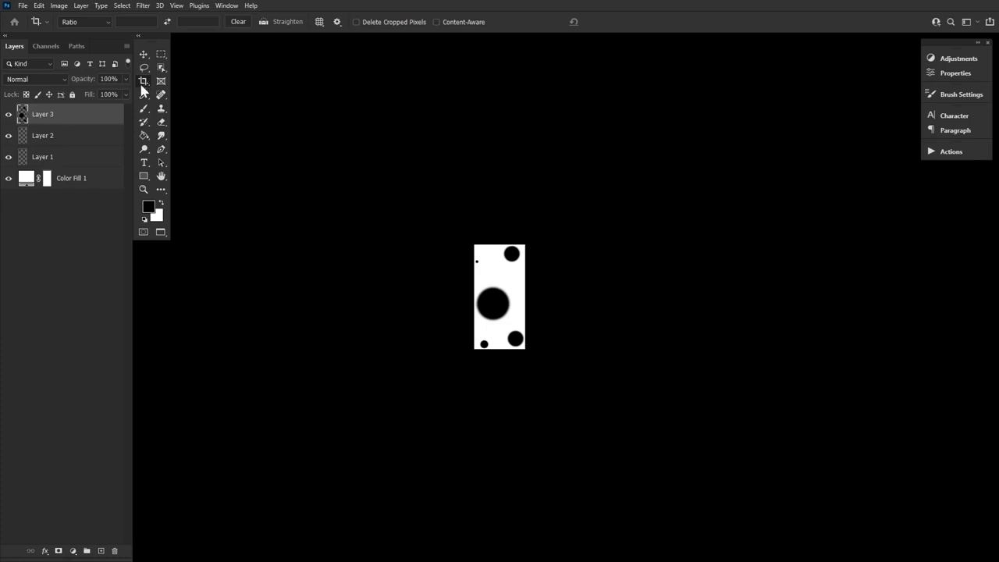
Define the cropped dot cluster as a brush preset, keeping the suggested name
left_click(39, 6)
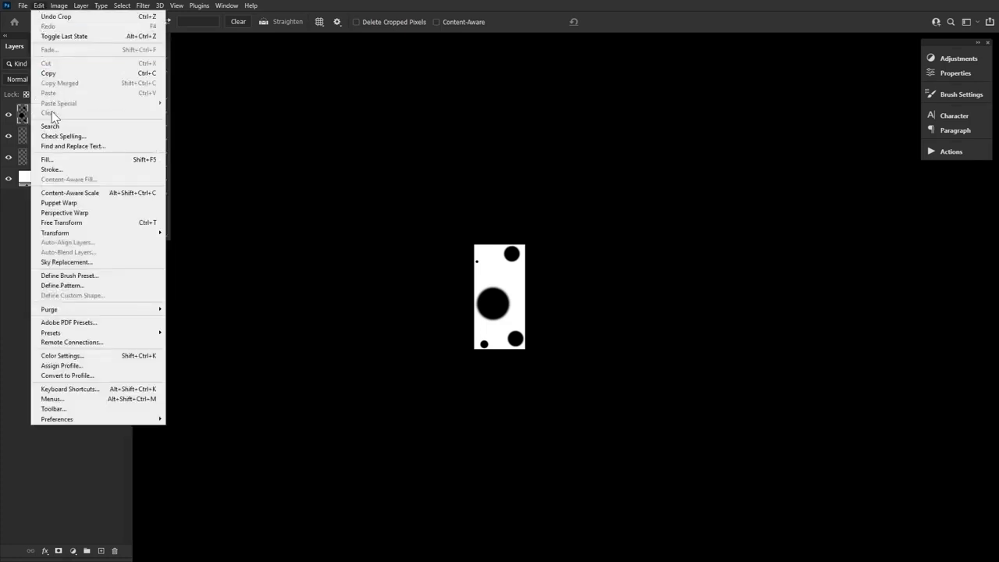
left_click(118, 278)
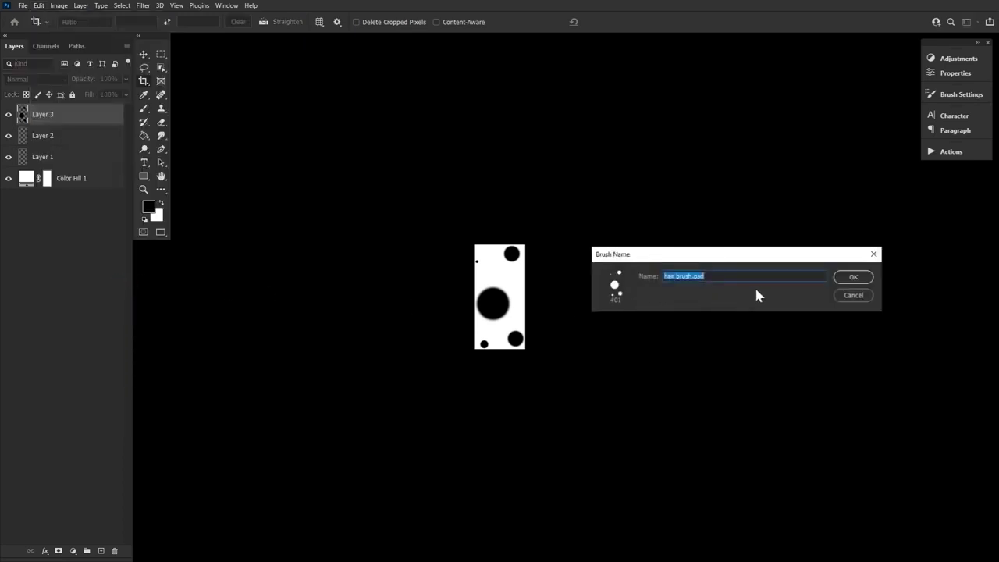
left_click(857, 278)
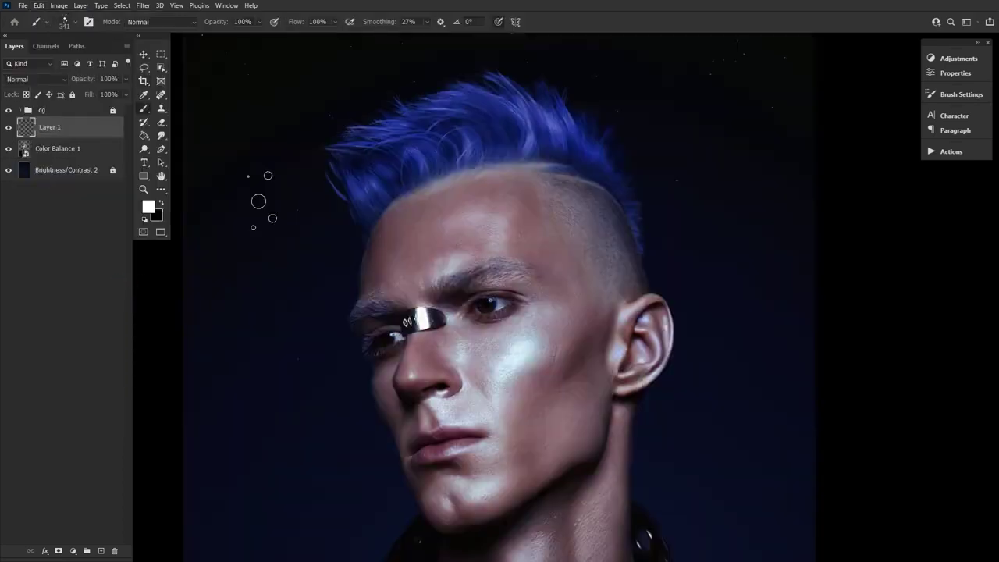
Hide and show the Color Balance 1 layer to examine the subject against the background
left_click(8, 148)
left_click(8, 148)
Set the spacing of the dot-cluster brush to 1% in the brush settings
left_click(226, 6)
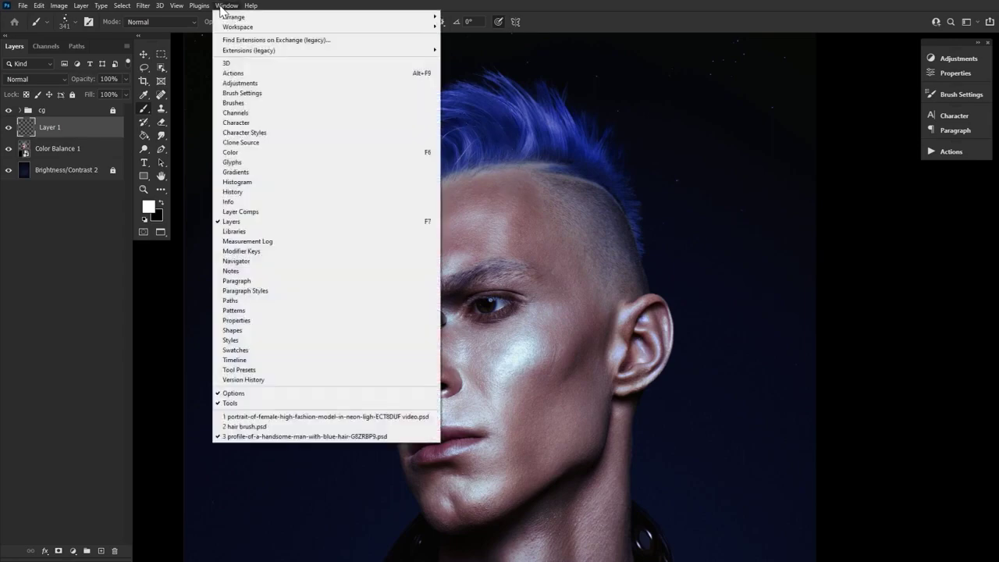
left_click(253, 92)
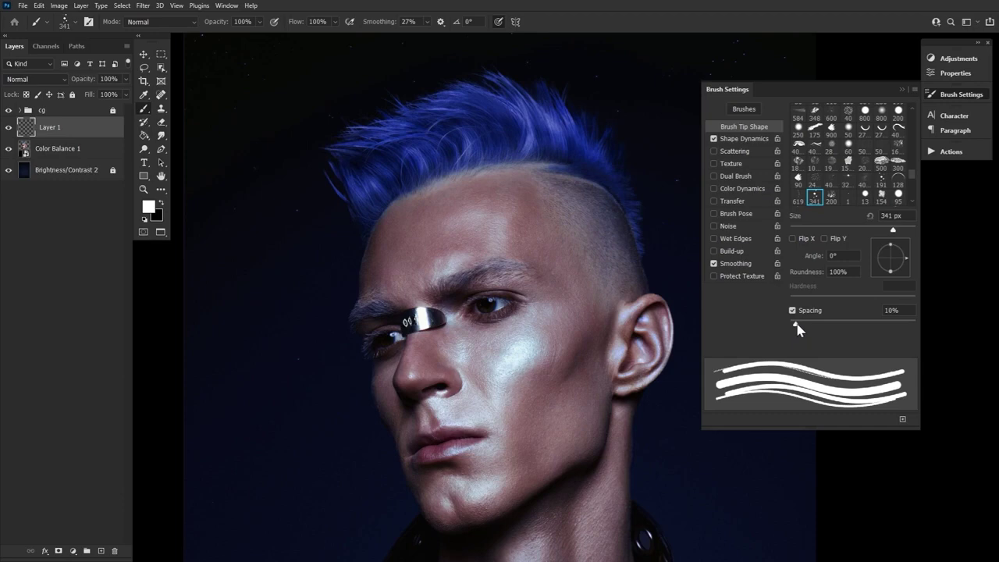
left_click_drag(795, 324, 779, 328)
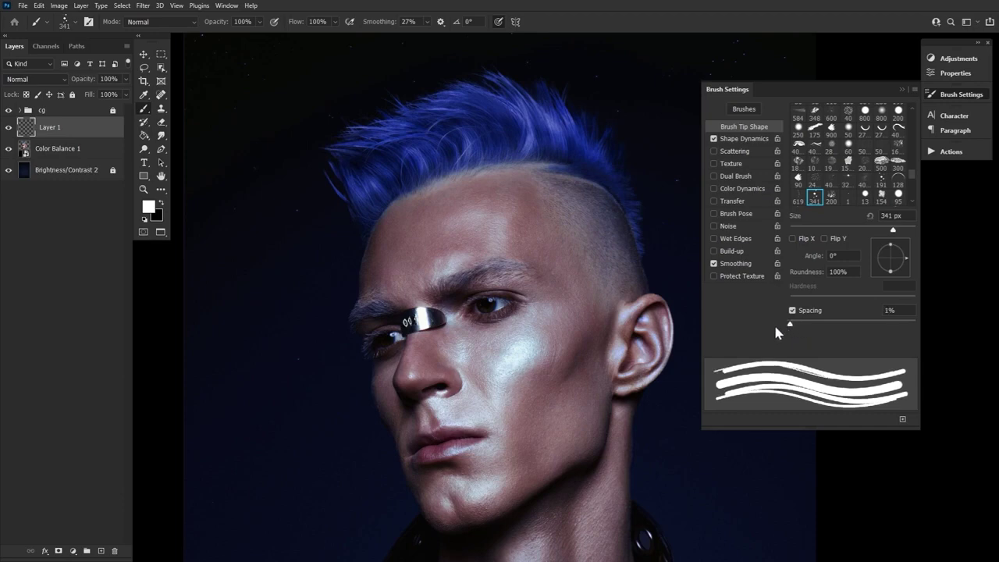
Save the brush as a new preset named "straight brush" and close the brush settings
left_click(903, 420)
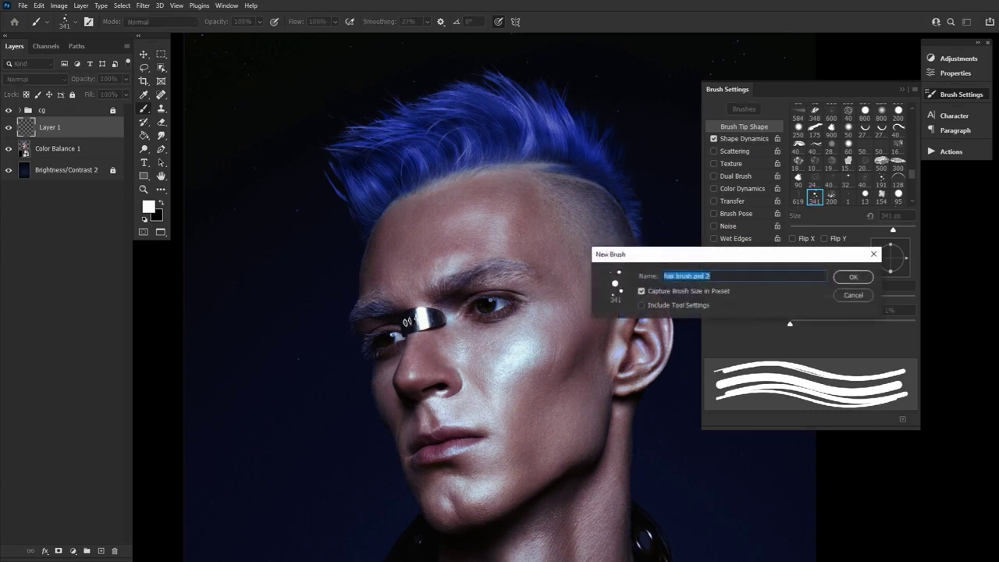
type("straight brush")
key("Return")
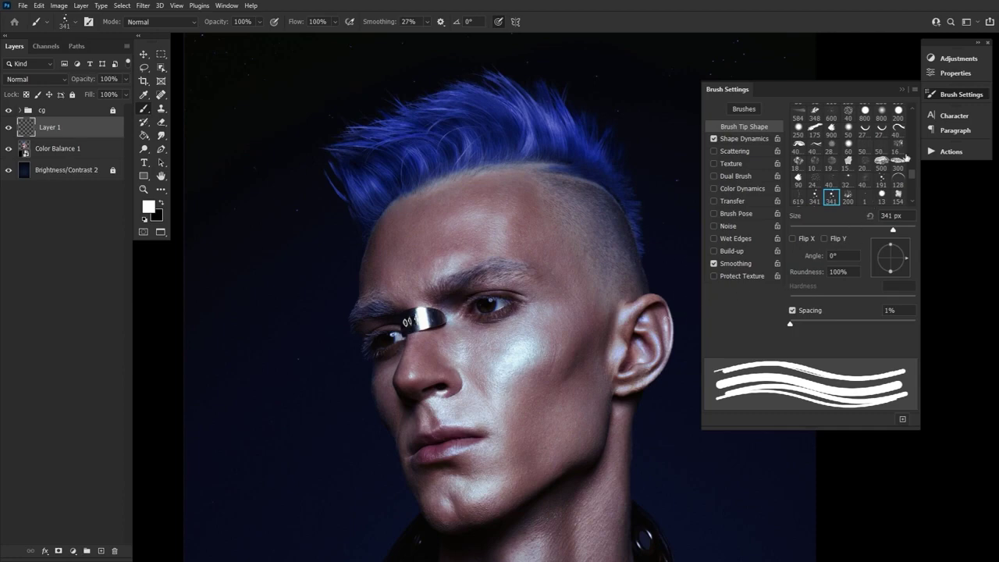
left_click(944, 97)
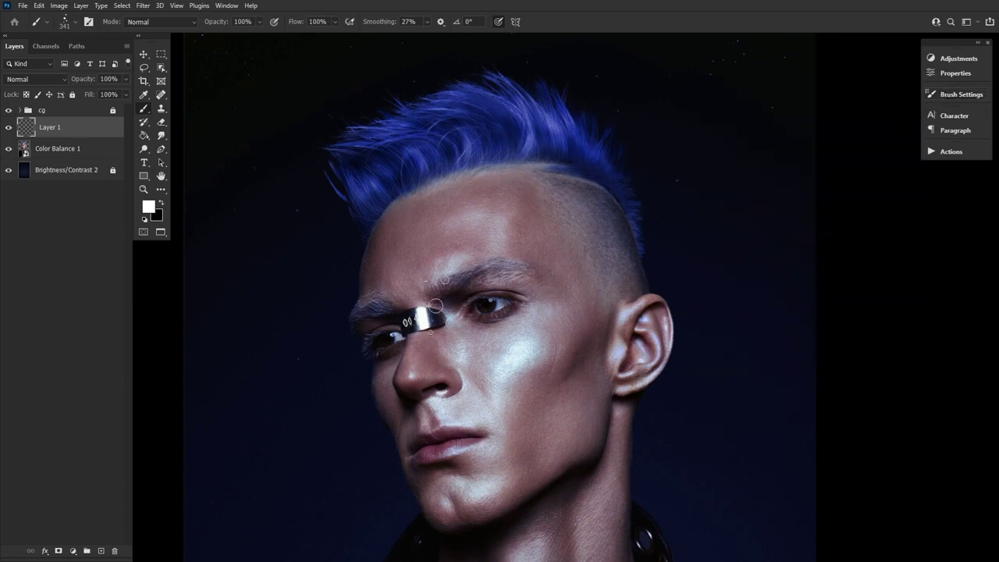
Reduce the brush to 60 px, try wavy test strands beside the man's face, and undo them
key("bracketleft")
key("bracketleft")
key("bracketleft")
key("bracketleft")
key("bracketleft")
key("bracketleft")
key("bracketleft")
key("bracketleft")
key("bracketleft")
key("bracketleft")
key("bracketleft")
left_click_drag(306, 286, 345, 518)
key("ctrl+z")
mouse_move(297, 211)
left_mouse_down()
mouse_move(295, 373)
mouse_move(335, 472)
left_mouse_up()
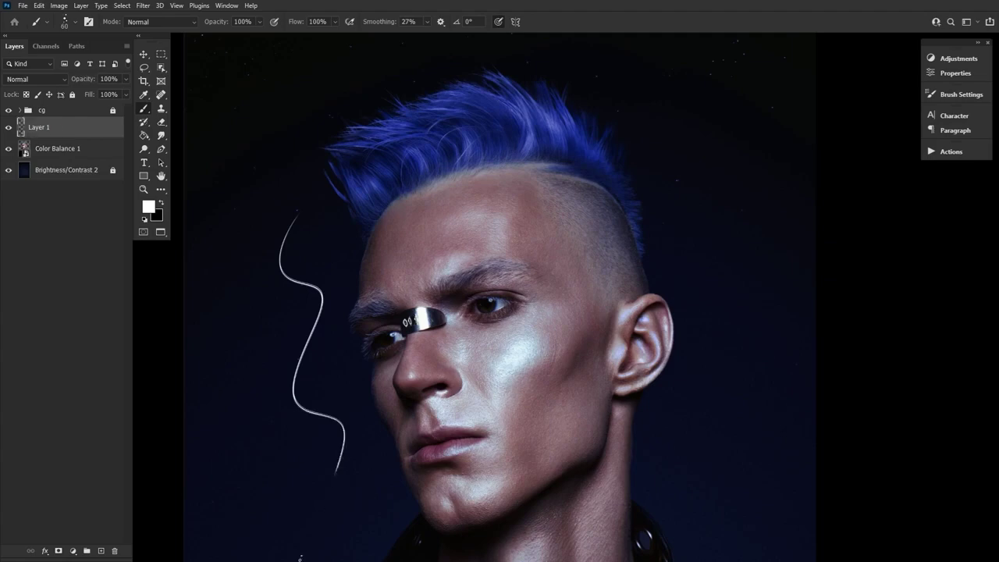
key("ctrl+z")
Paint a strand on Layer 1, shrink the brush, and move the layer below Color Balance 1
left_click_drag(406, 248, 420, 424)
key("bracketleft")
key("bracketleft")
key("bracketleft")
key("bracketleft")
key("bracketleft")
key("ctrl+bracketleft")
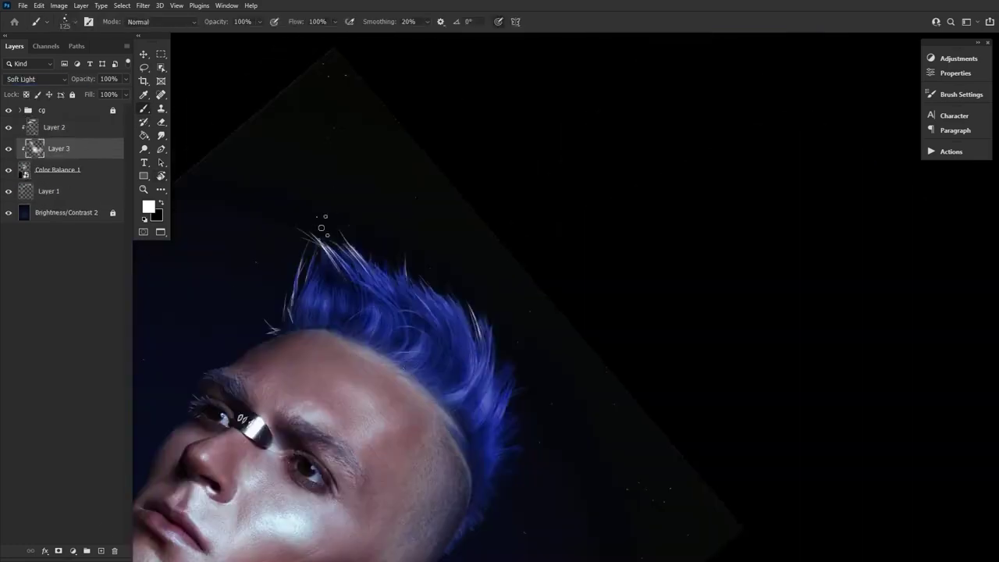
Paint white highlight strands across the top of the blue hair on the Soft Light and Overlay clipped layers
mouse_move(326, 234)
left_mouse_down()
mouse_move(460, 328)
mouse_move(500, 511)
left_mouse_up()
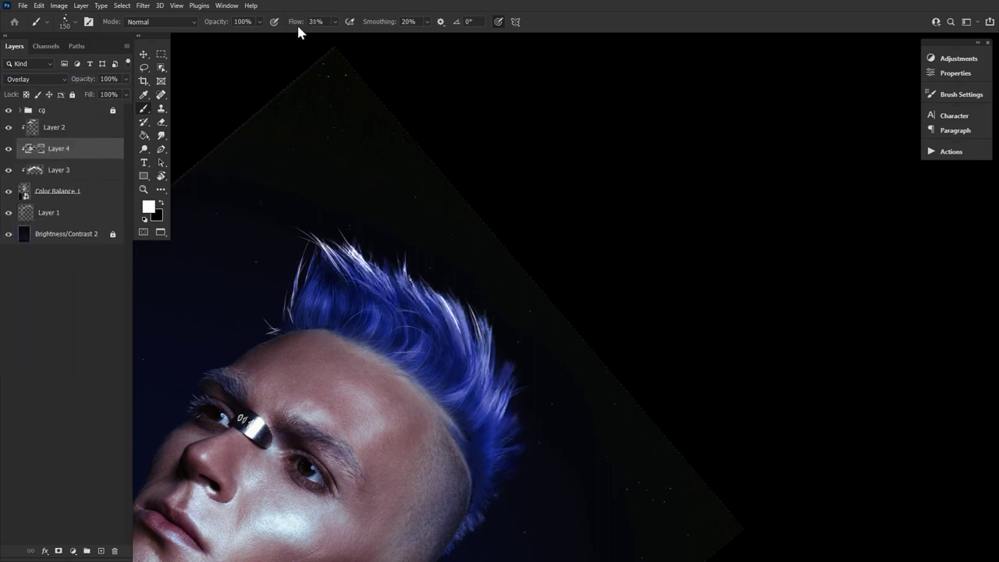
mouse_move(437, 296)
left_mouse_down()
mouse_move(485, 375)
mouse_move(367, 273)
left_mouse_up()
left_click_drag(324, 301, 437, 328)
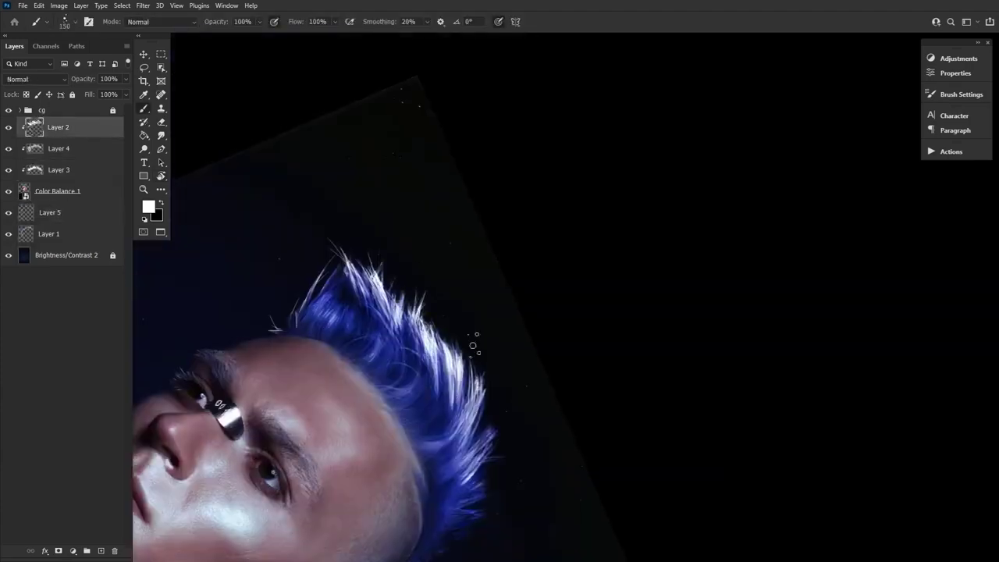
Paint bright white strands along the hair's outer edge on Layer 2 and Layer 5
left_click_drag(473, 345, 488, 468)
left_click_drag(320, 304, 398, 336)
left_click_drag(363, 273, 464, 410)
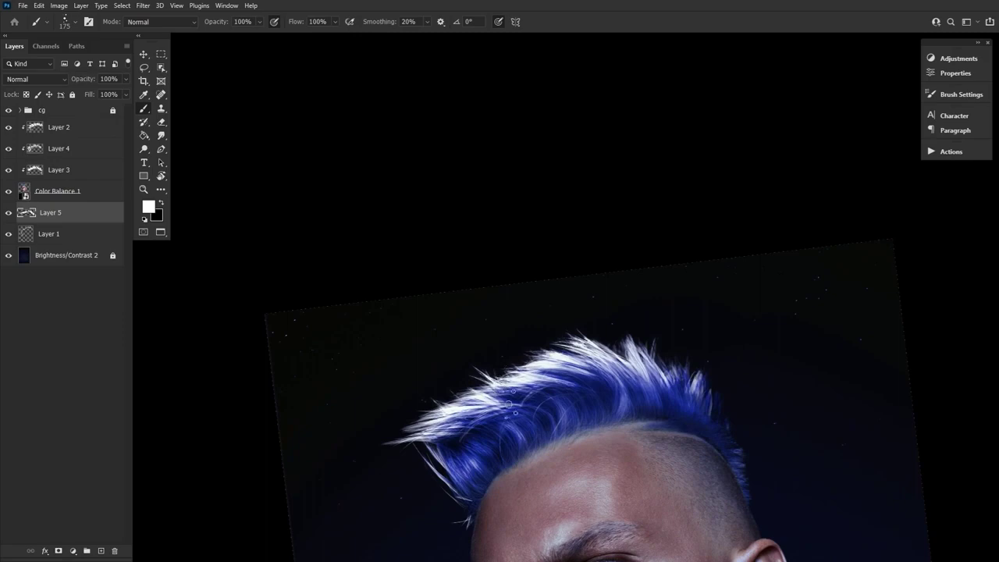
Add a new layer above Layer 2 and paint white flyaway strands along the hair's front tip and outer edge
key("r")
left_click_drag(593, 500, 626, 529)
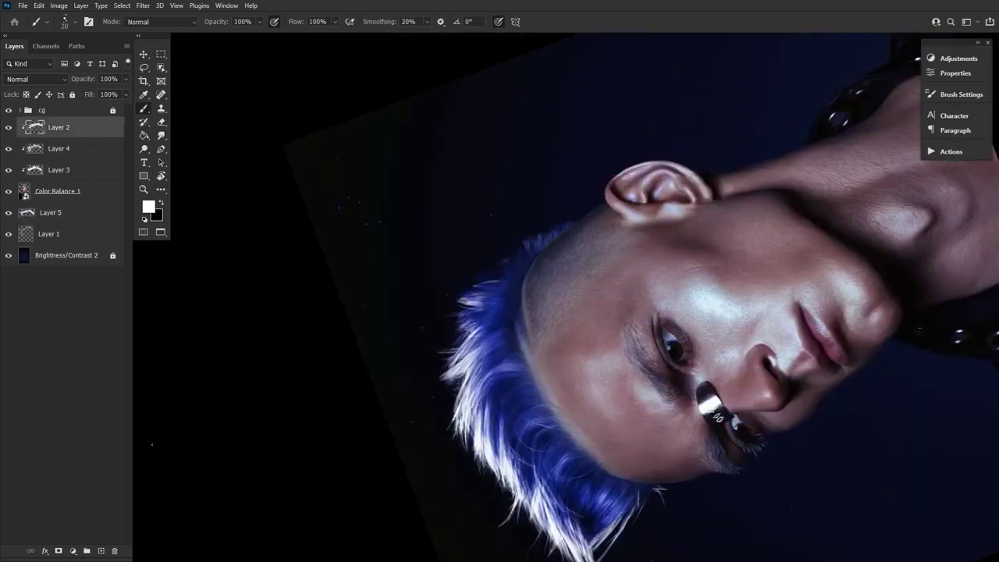
key("ctrl+shift+alt+n")
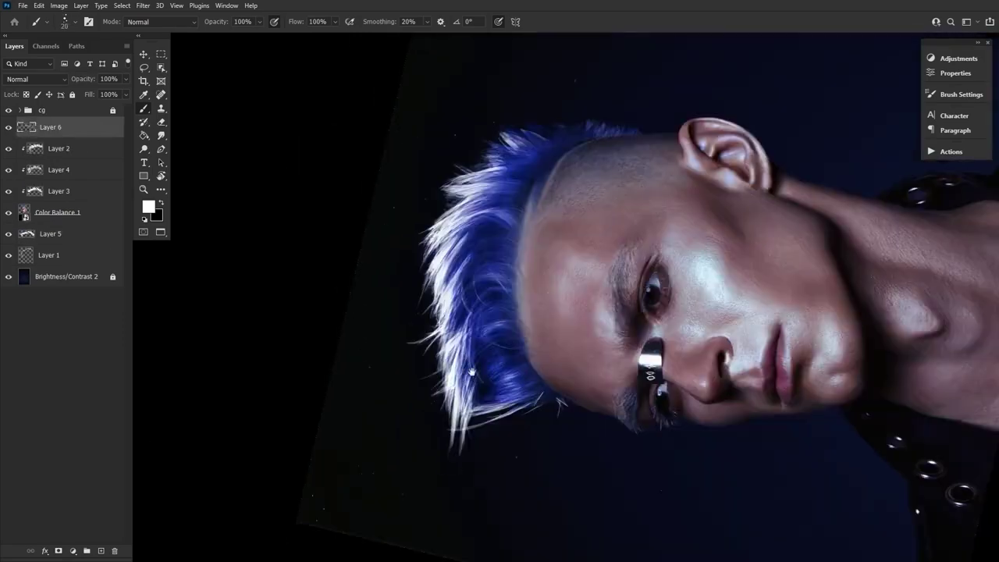
left_click_drag(470, 371, 449, 468)
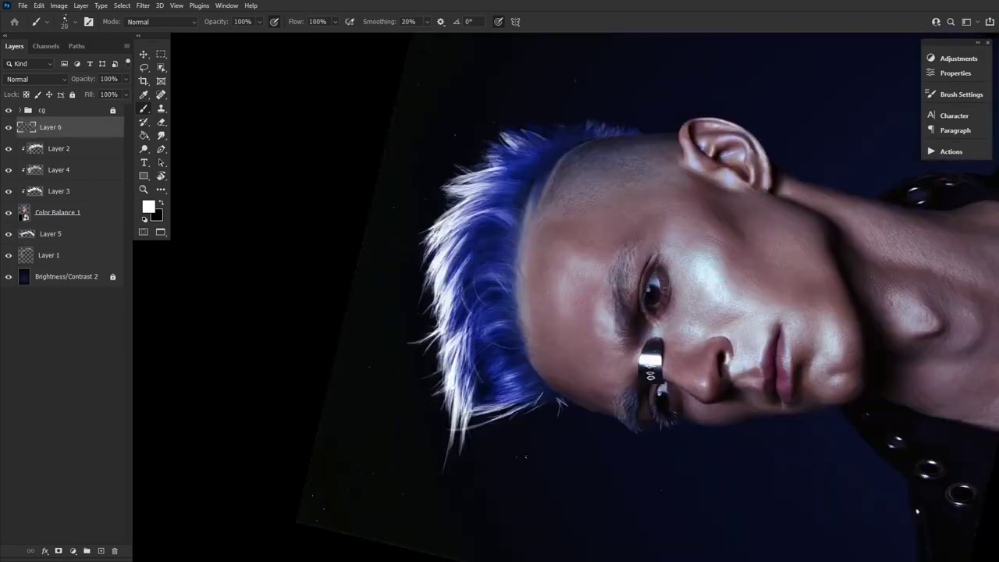
left_click_drag(468, 335, 460, 297)
left_click_drag(461, 296, 453, 211)
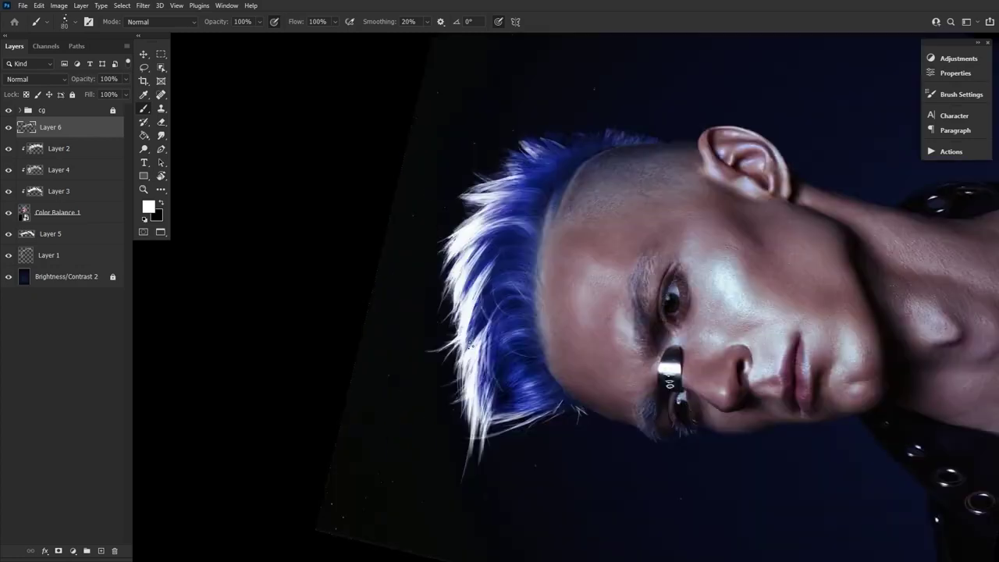
Paint additional fine white strands at the front tip of the hair on Layer 6
key("alt+bracketleft")
key("alt+bracketright")
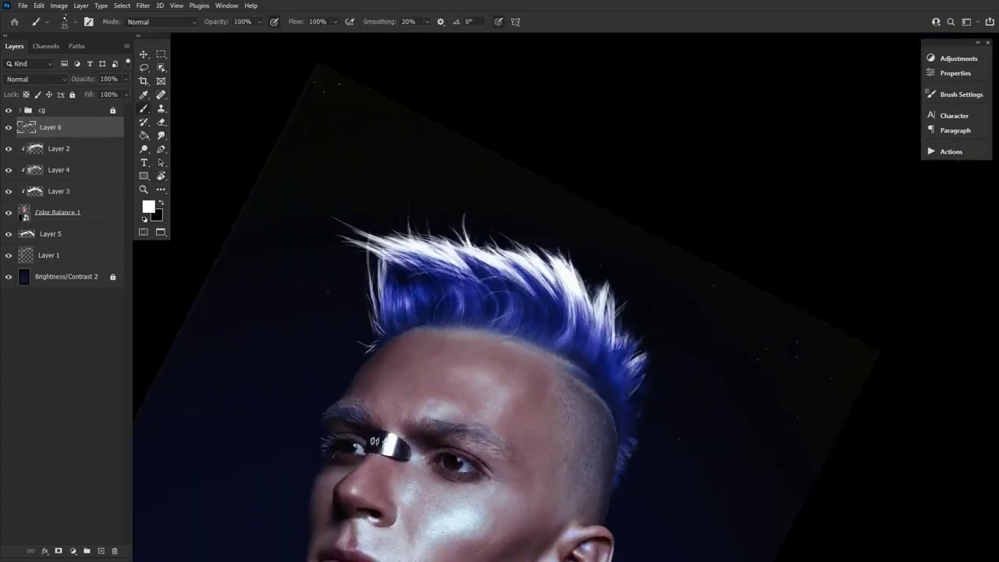
left_click_drag(380, 329, 368, 227)
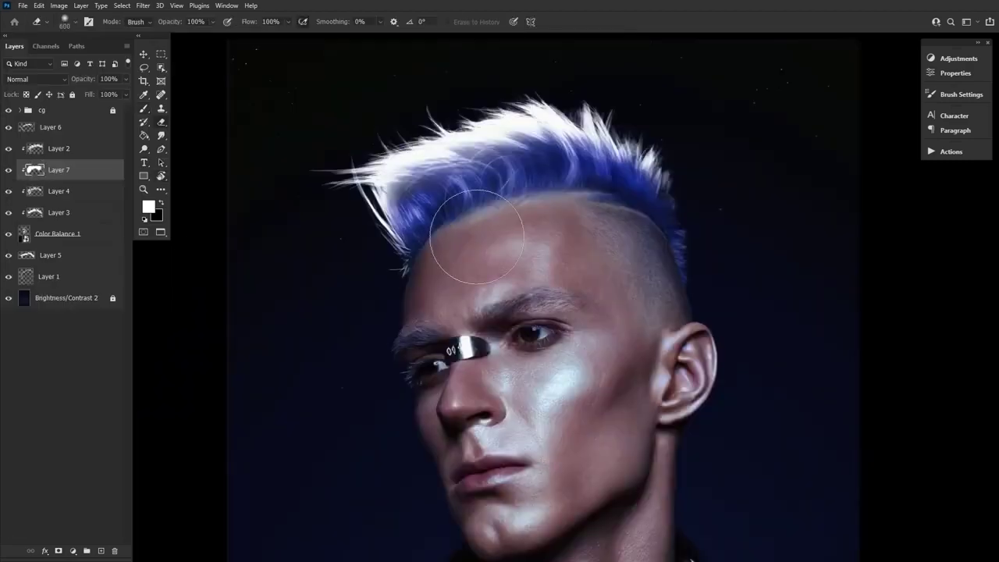
Erase the Layer 7 glow near the hairline and brush soft white on Layer 4 by the hair's front tip
mouse_move(466, 235)
left_mouse_down()
mouse_move(476, 226)
mouse_move(435, 267)
mouse_move(468, 313)
left_mouse_up()
left_click(144, 111)
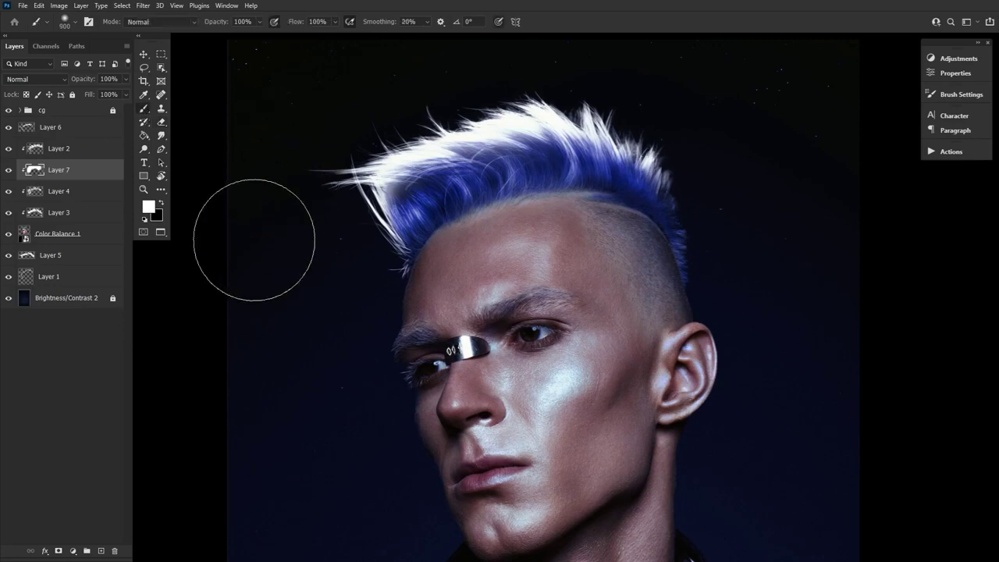
left_click(88, 195)
mouse_move(306, 261)
left_mouse_down()
mouse_move(299, 167)
mouse_move(345, 179)
mouse_move(341, 252)
left_mouse_up()
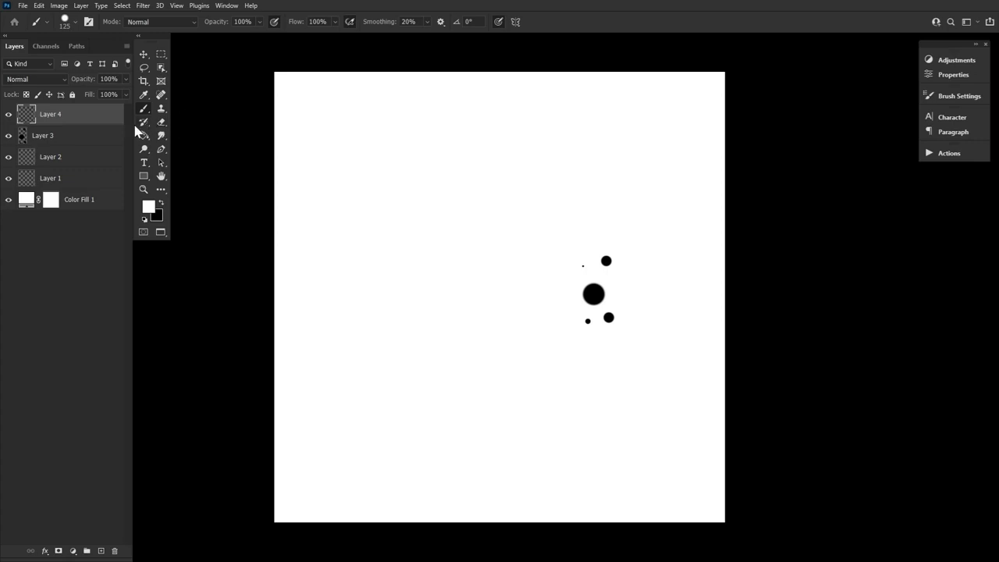
Paint a 125 px black dot on Layer 4 with the Hard Round brush, left of the dot cluster
left_click(65, 23)
double_click(175, 175)
left_click(439, 291)
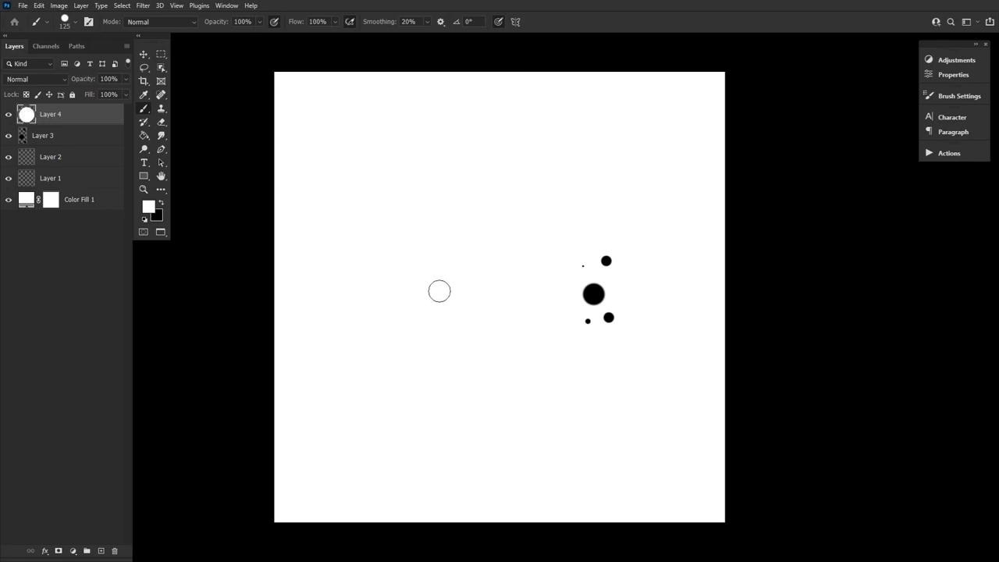
key("x")
left_click(440, 291)
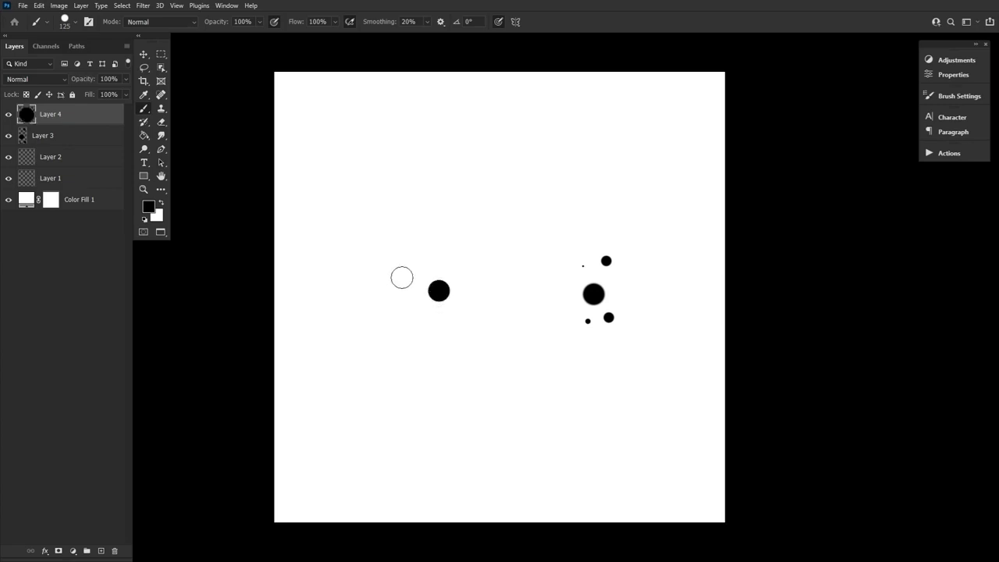
Erase most of the black dot with a slightly offset Hard Round eraser, leaving only a thin crescent
left_click(161, 123)
left_click(69, 25)
left_click(184, 176)
left_click(744, 323)
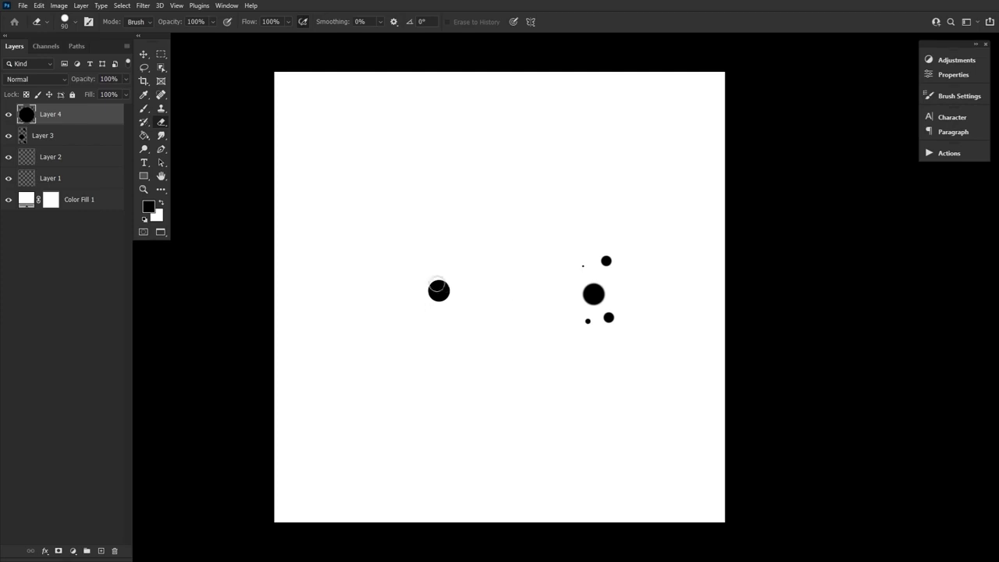
key("bracketright")
key("bracketright")
left_click(439, 291)
Crop the canvas to the crescent and define it as a brush preset
left_click(144, 82)
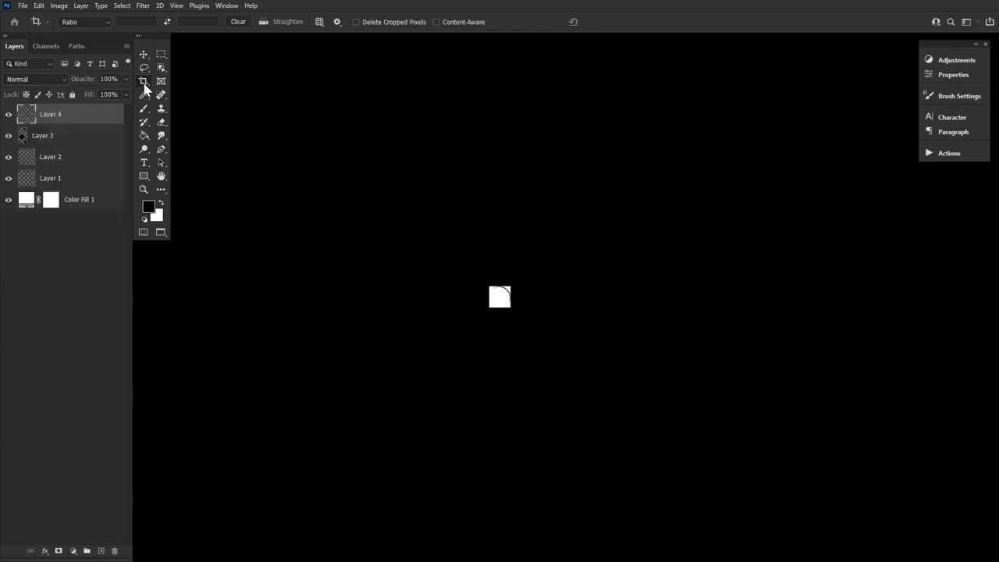
left_click(39, 5)
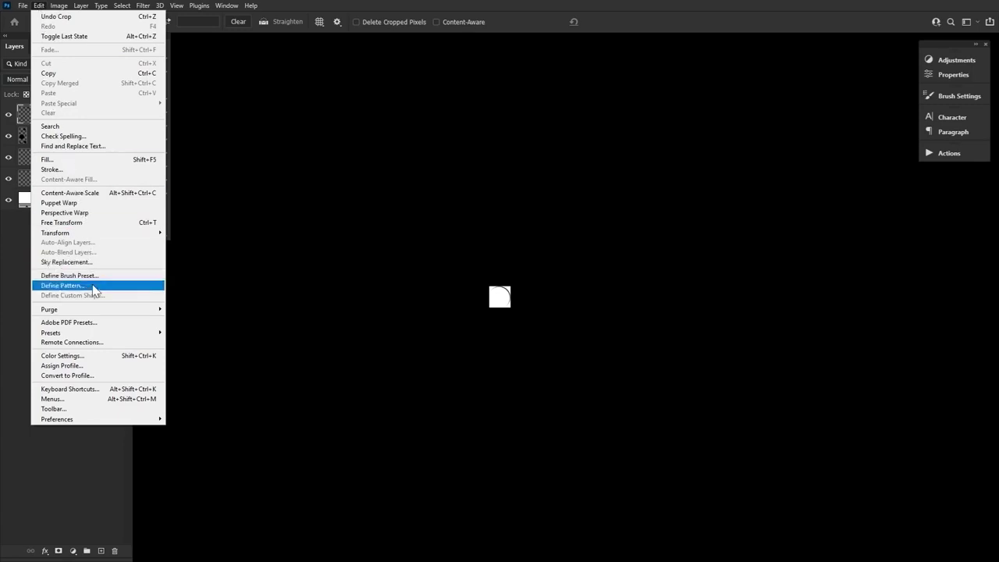
left_click(121, 277)
left_click(845, 280)
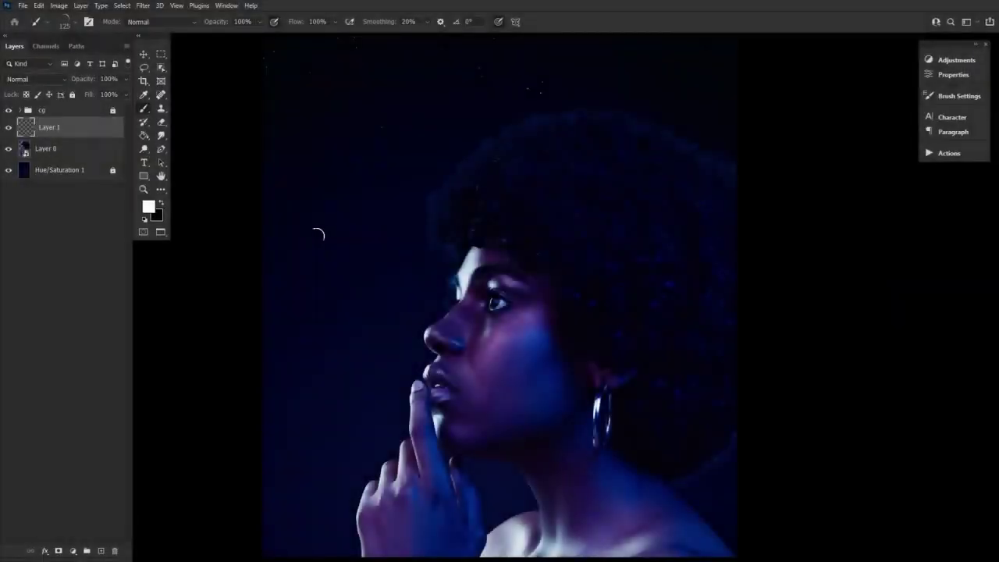
Set the crescent brush's spacing to 73% in the brush settings
left_click(226, 5)
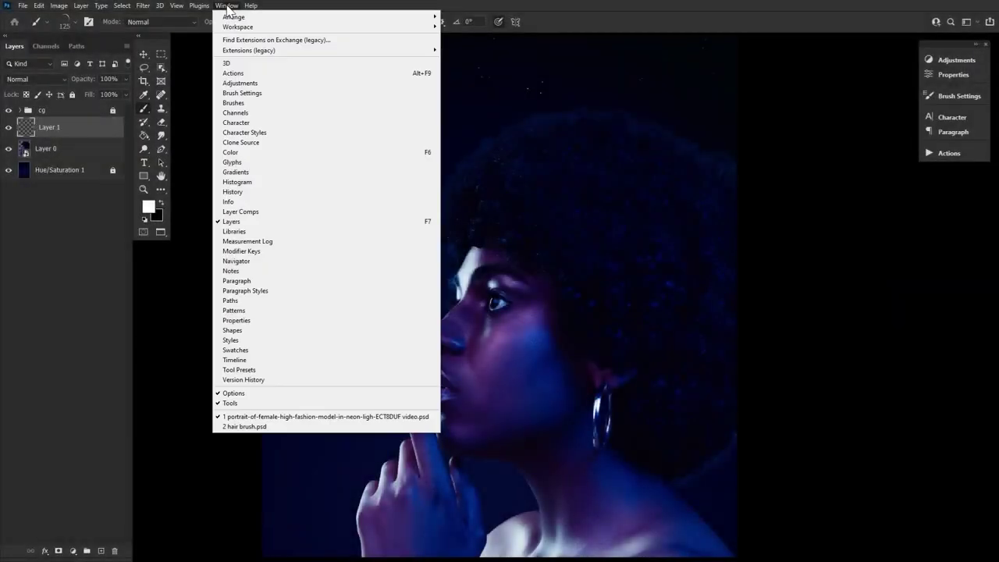
left_click(243, 93)
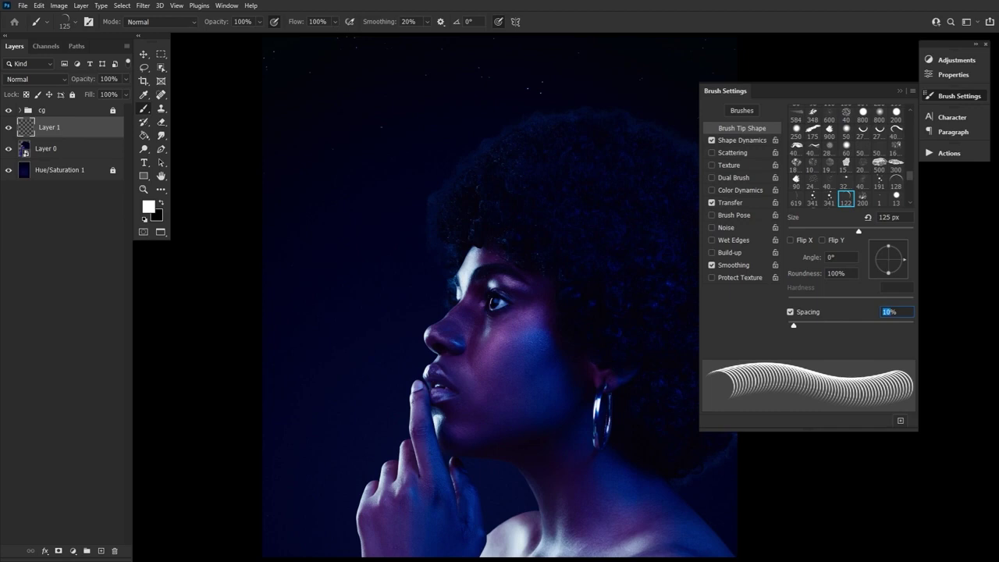
type("100")
key("Return")
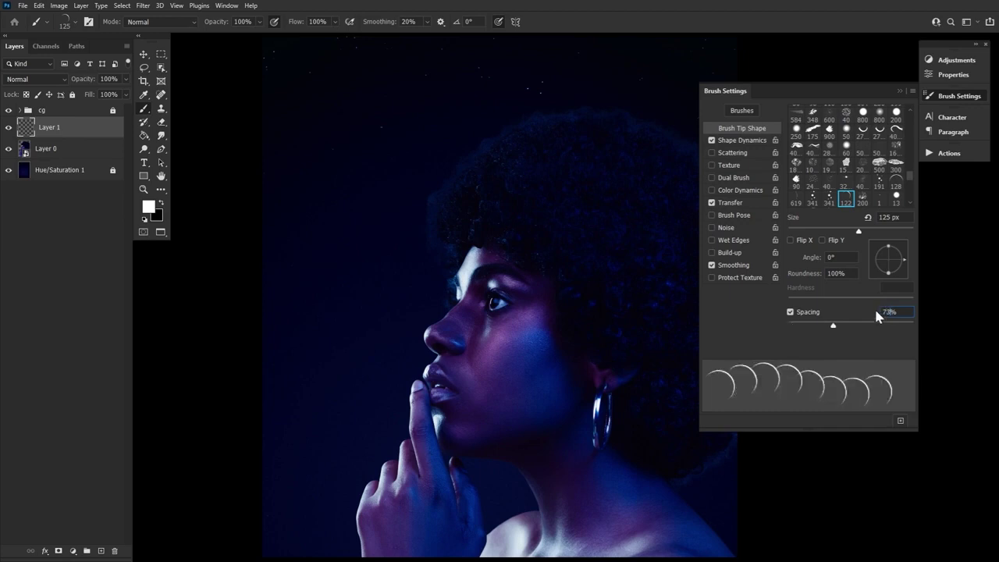
Set the crescent brush's Shape Dynamics to 68% size jitter, 30% minimum diameter, 100% angle jitter and 50% roundness jitter
left_click(754, 141)
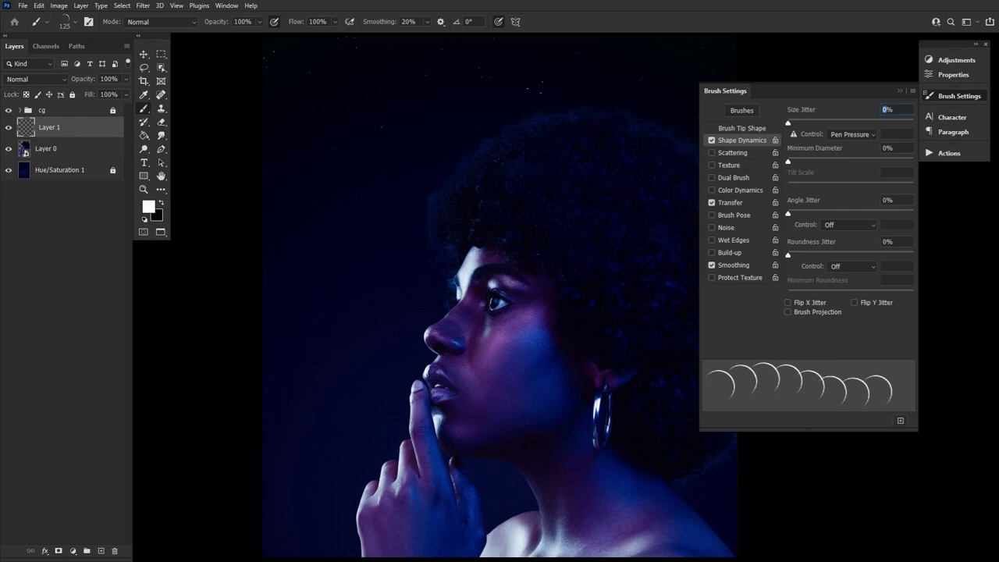
type("68")
key("Return")
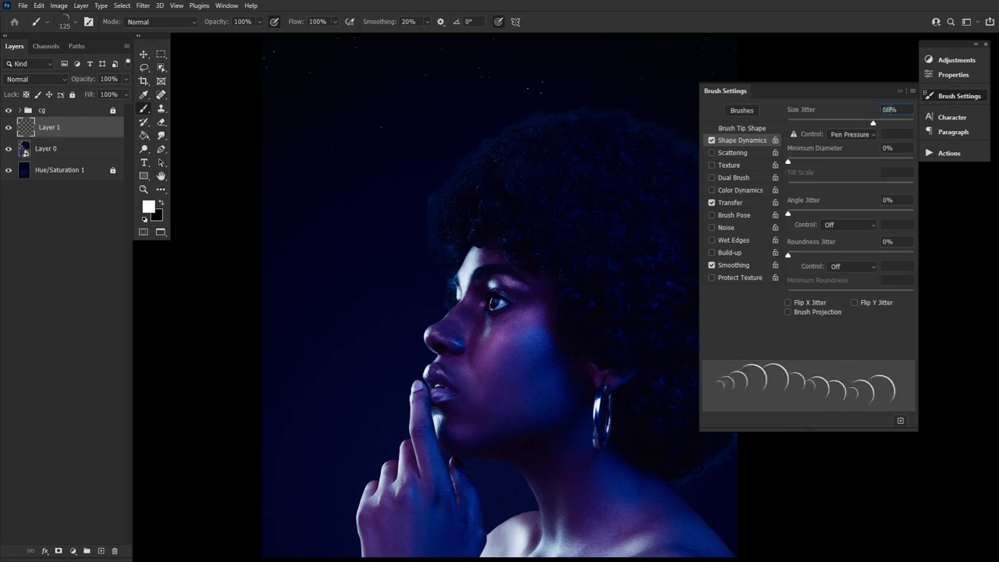
type("38")
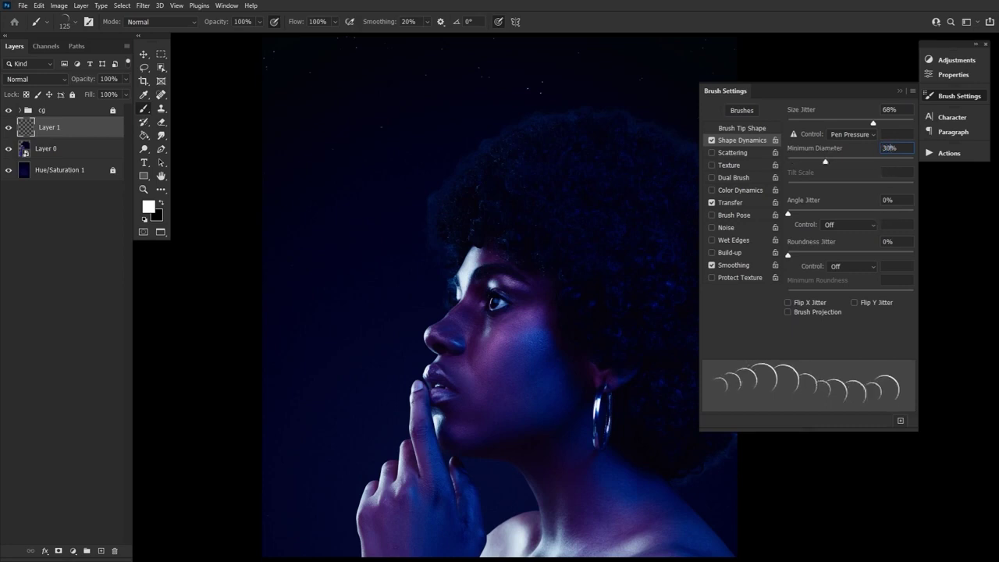
type("100")
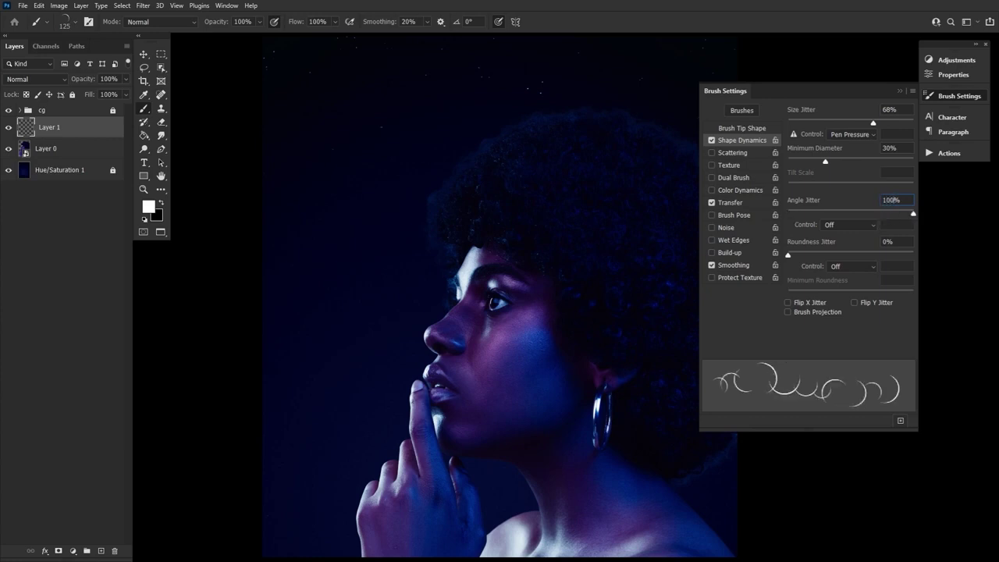
type("50")
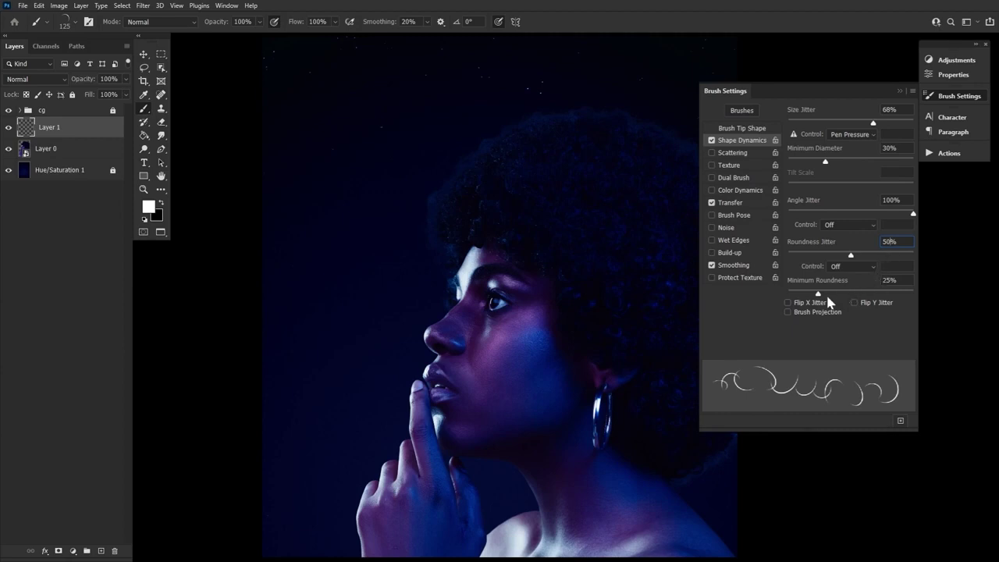
Enable Scattering for the crescent brush with 50% scatter and a count of 10
left_click(745, 155)
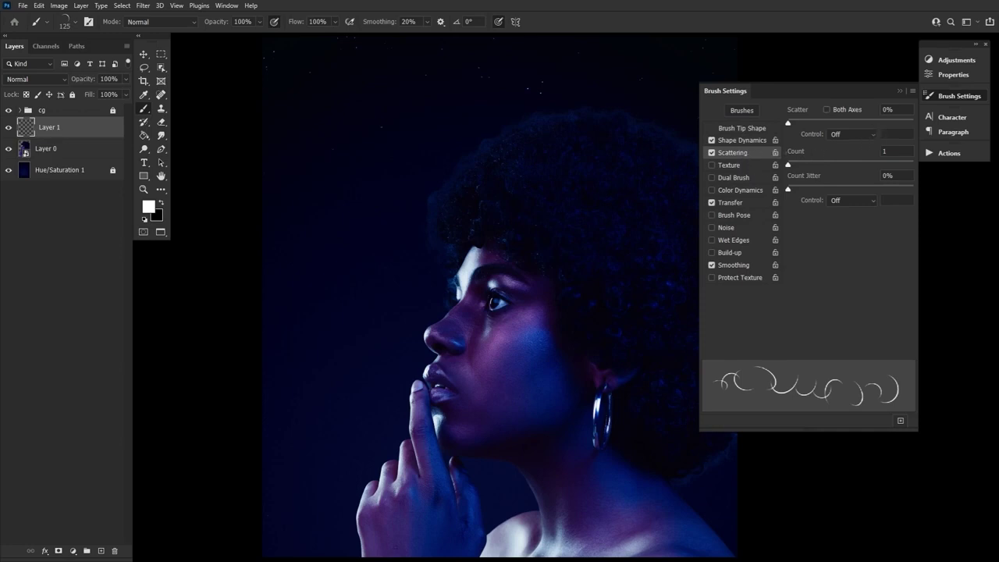
type("50")
key("Return")
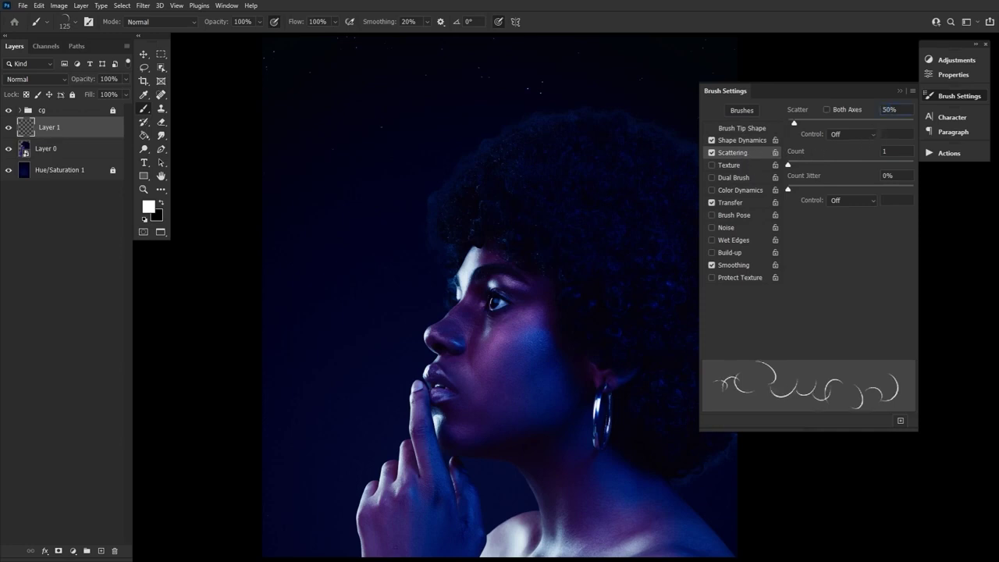
type("0")
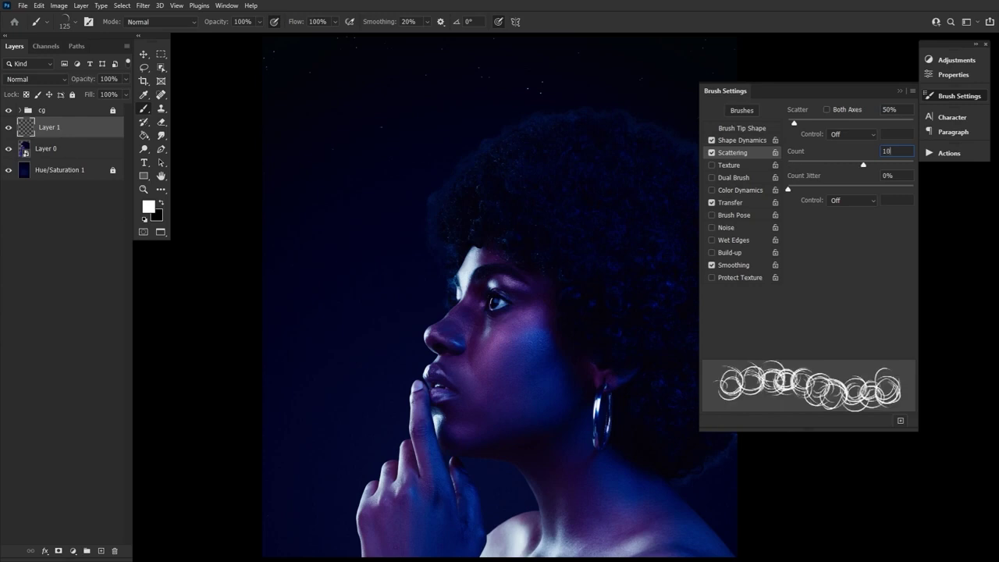
Enable Dual Brush with the 128 px arc tip, the Linear Burn mode and 10% spacing
left_click(748, 179)
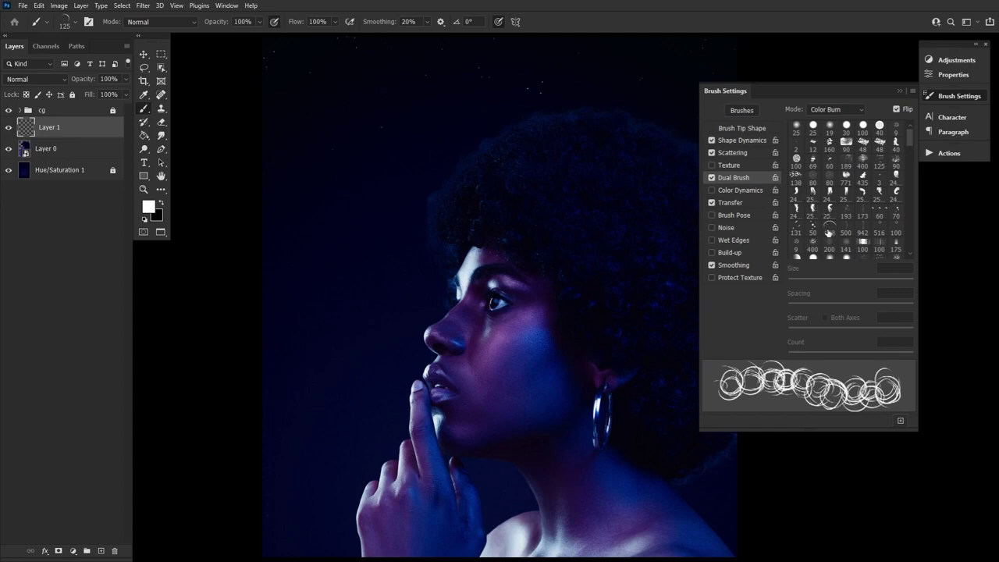
left_click(828, 231)
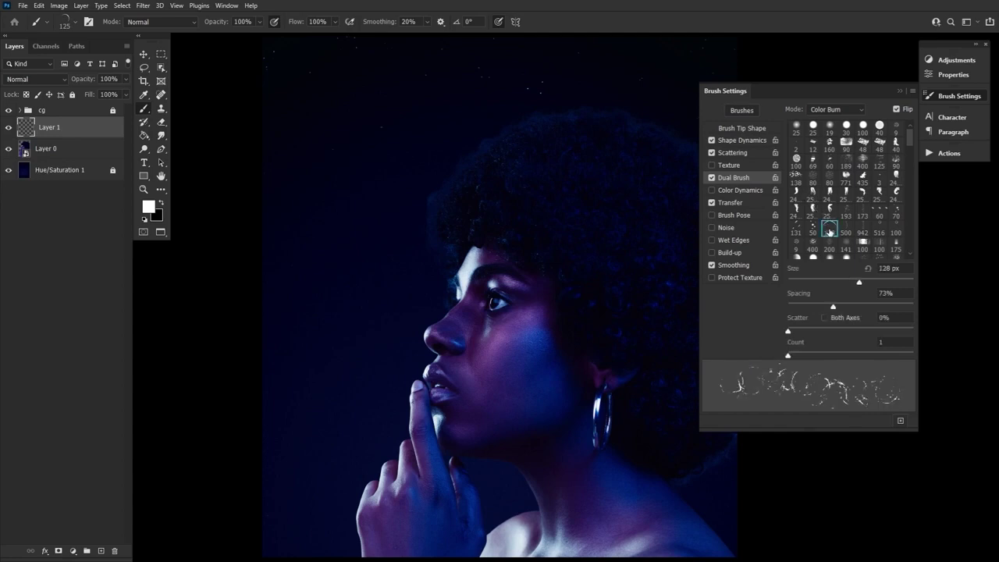
left_click(862, 111)
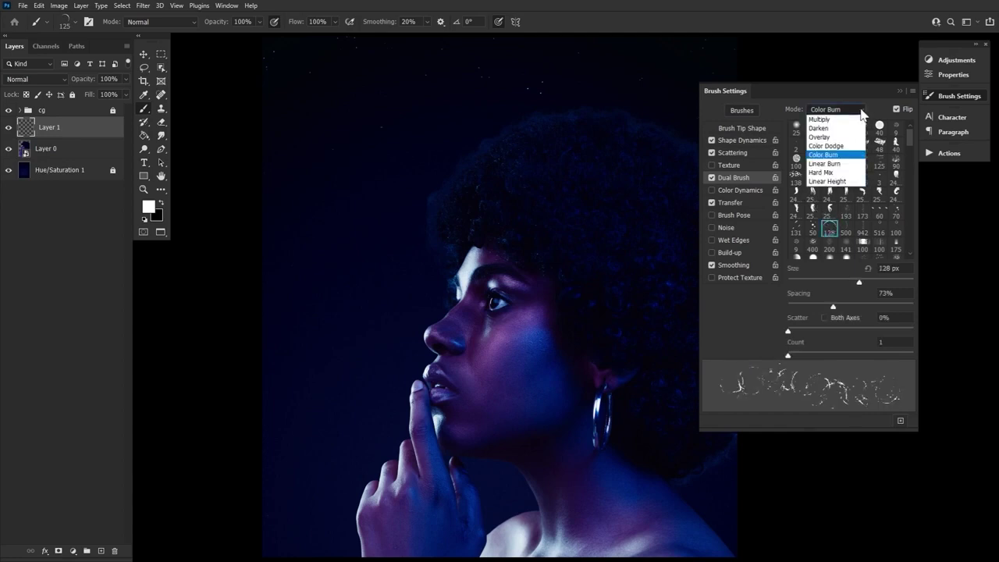
left_click(840, 164)
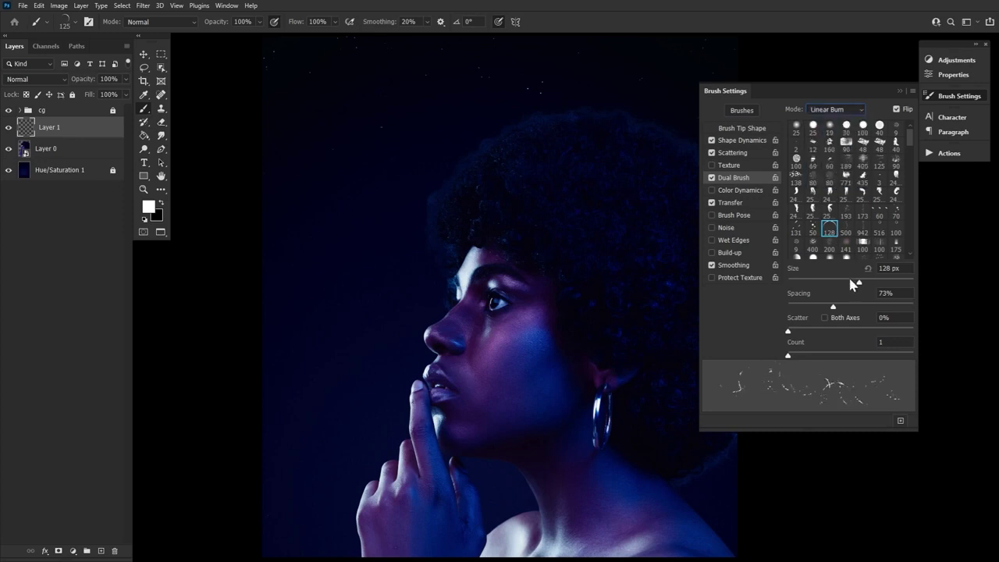
double_click(887, 268)
double_click(885, 293)
type("10")
key("Return")
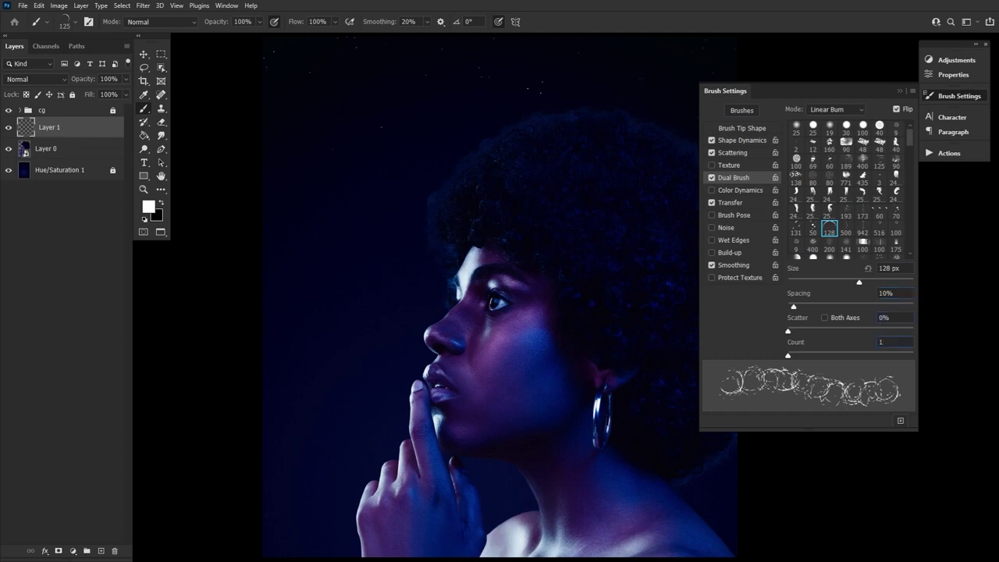
Save the configured crescent brush as a new brush preset named "tight curl" and close the brush settings
left_click(900, 420)
left_click(708, 277)
left_click_drag(708, 277, 663, 276)
type("tight curl")
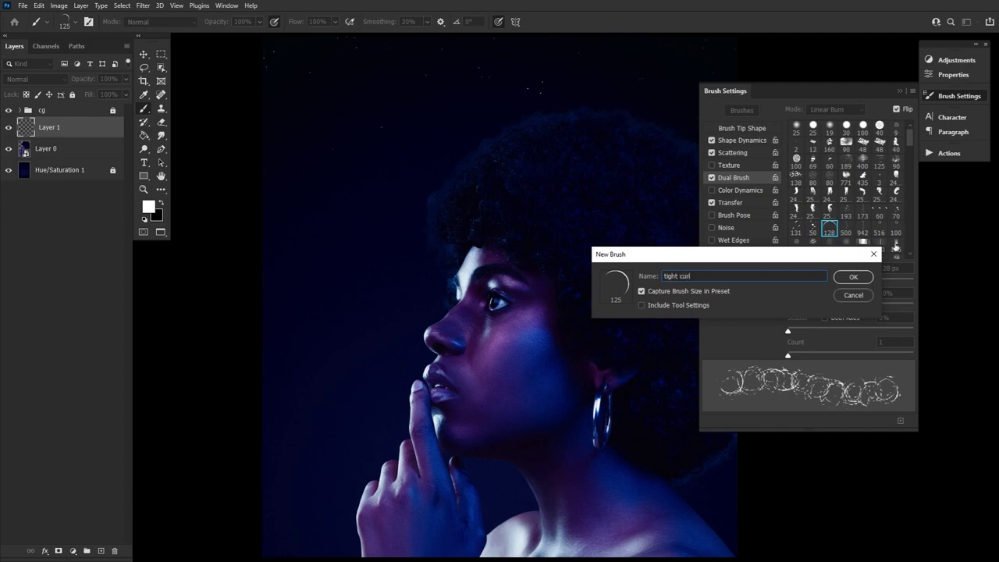
key("Return")
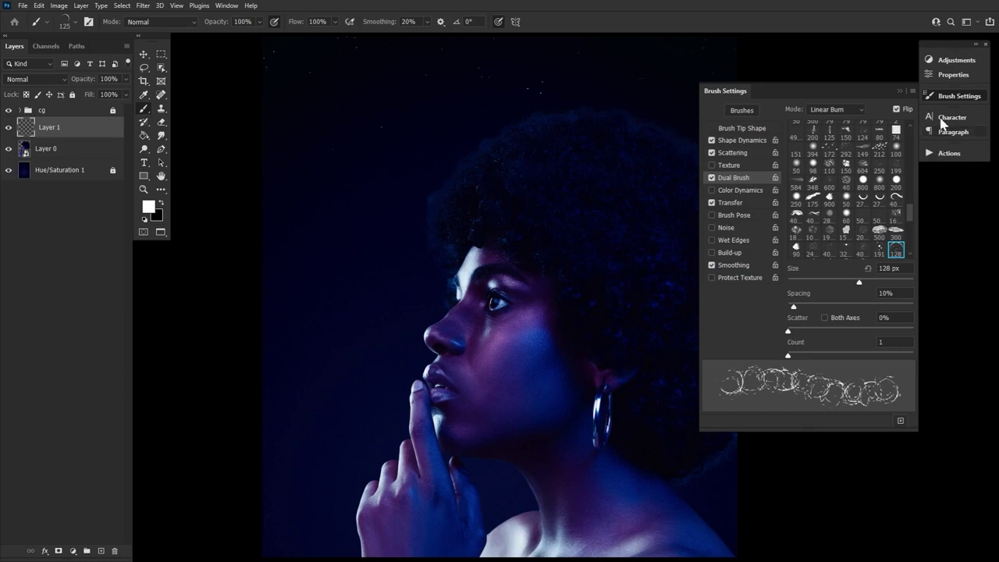
left_click(939, 91)
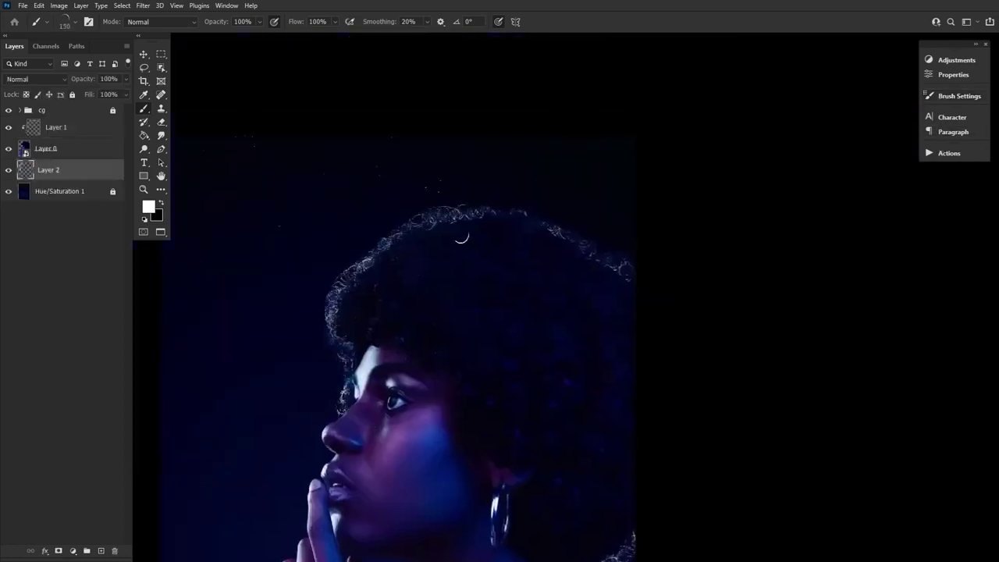
Paint curls across the hair on new clipped layers, one set to Soft Light, and along the hair's outline on Layer 2
key("ctrl+shift+alt+n")
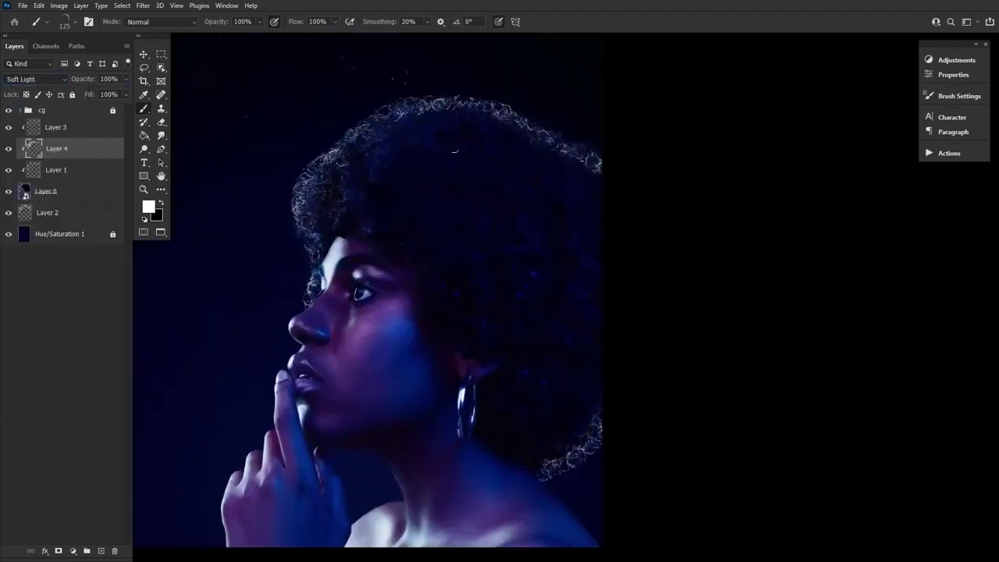
key("ctrl+shift+alt+n")
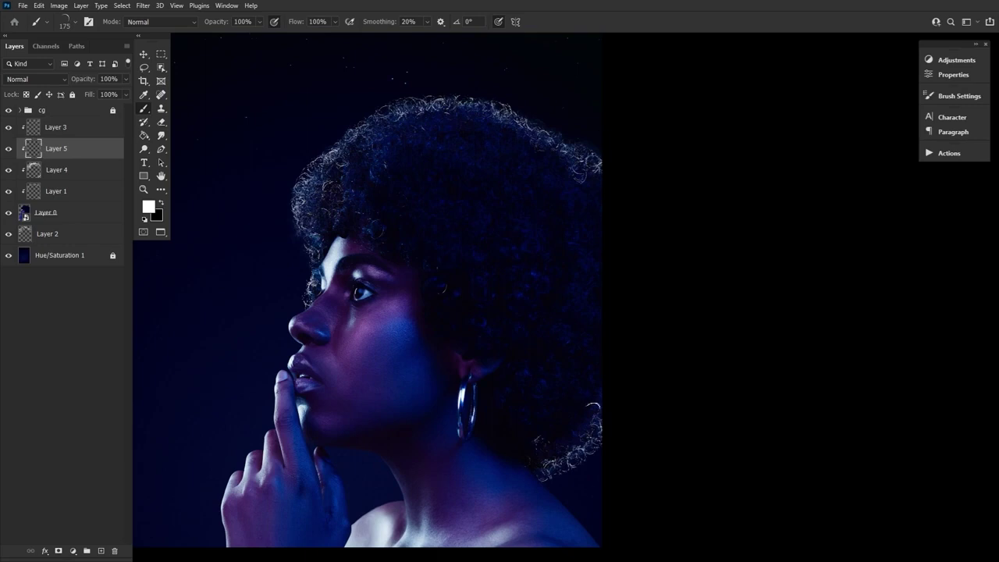
left_click(47, 233)
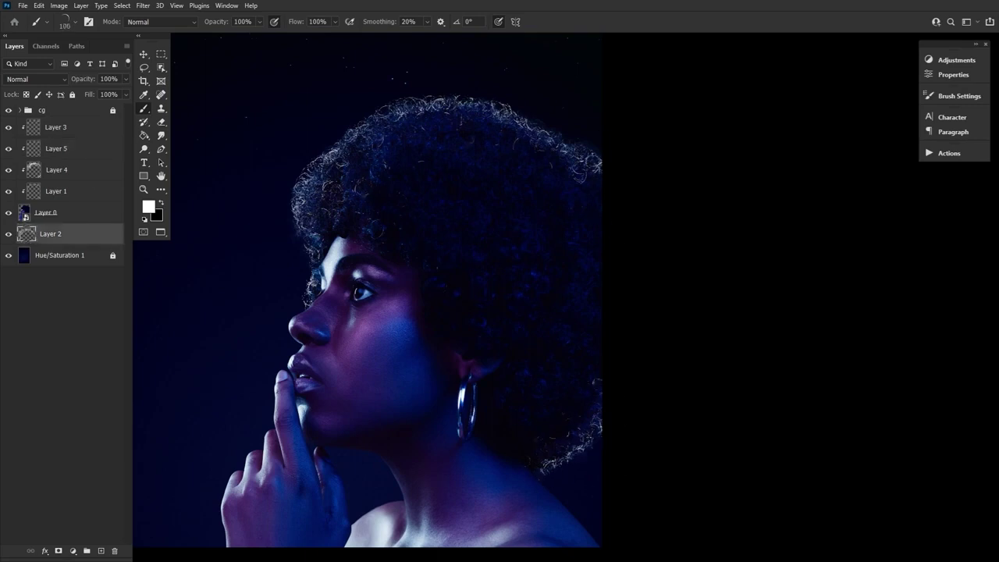
Add a clipped layer above Layer 5 for more curls, and paint 150 px curls along the hair's outer edge on Layer 2
left_click(78, 127)
key("bracketleft")
key("ctrl+shift+alt+n")
left_click(64, 22)
key("Escape")
left_click(47, 255)
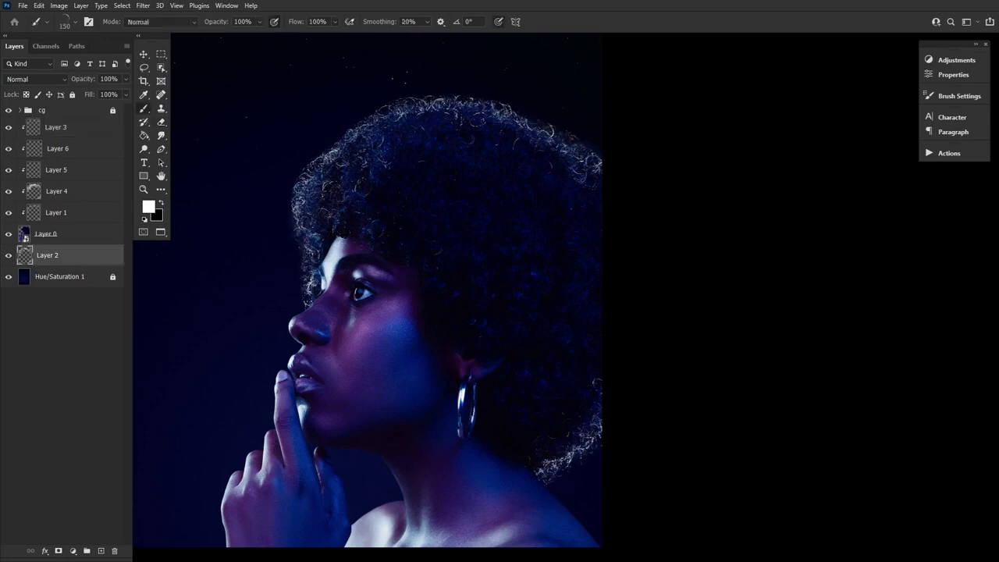
Add a clipped layer directly above Layer 1 and paint more 150 px curls over the hair
left_click(55, 126)
left_click(35, 212)
key("ctrl+shift+alt+n")
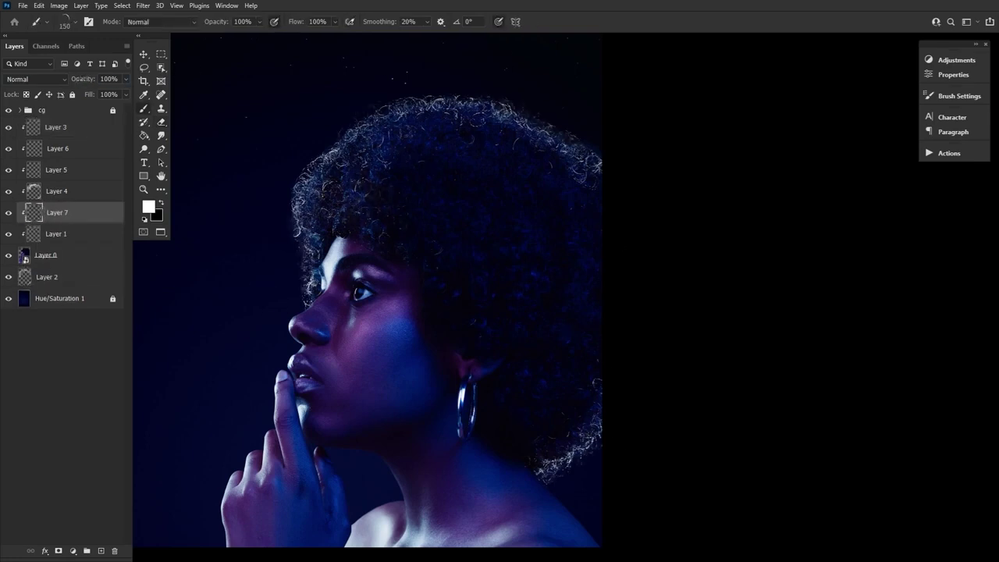
key("ctrl+shift+alt+e")
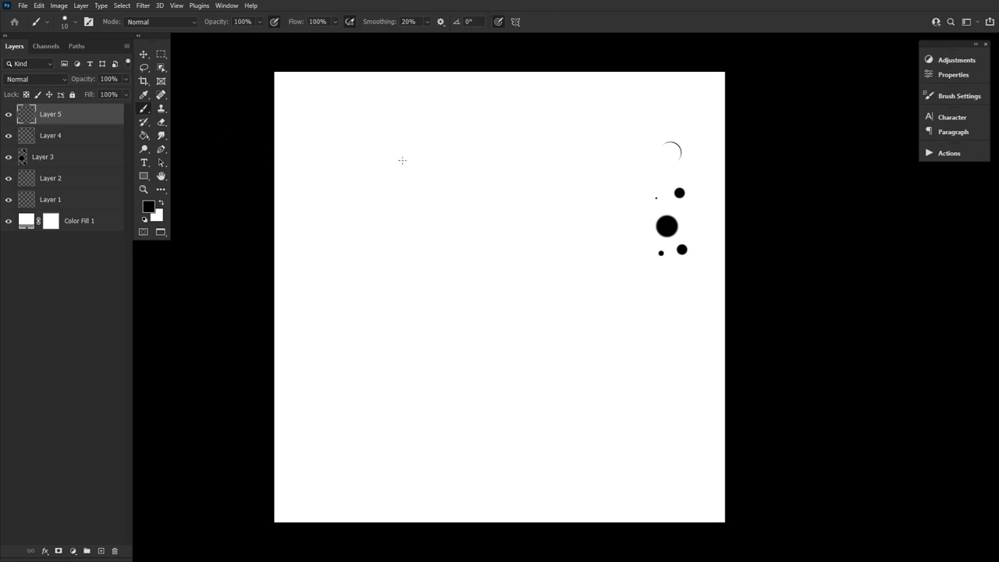
mouse_move(453, 131)
left_mouse_down()
mouse_move(438, 162)
mouse_move(474, 224)
mouse_move(465, 283)
mouse_move(413, 341)
left_mouse_up()
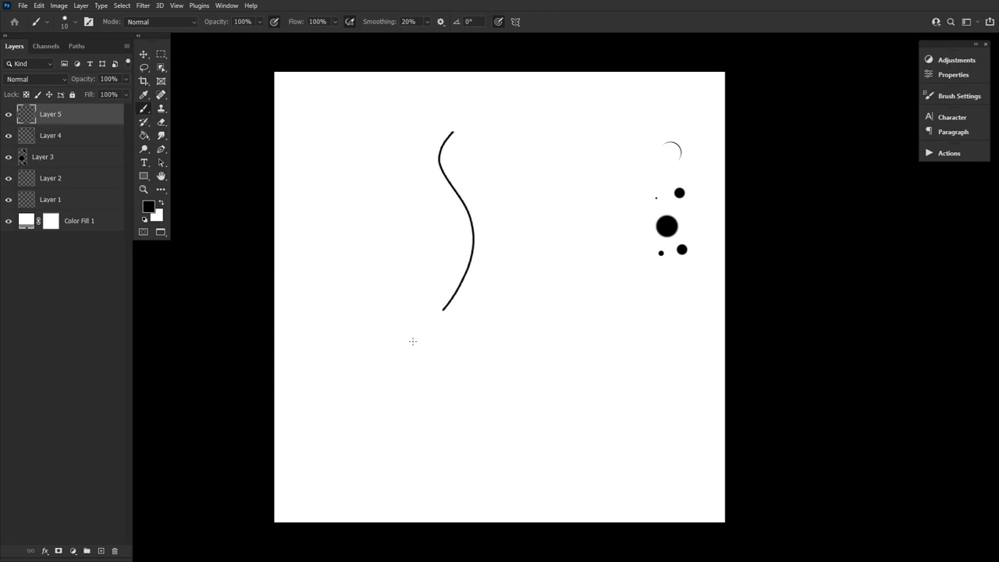
key("ctrl+z")
mouse_move(468, 154)
left_mouse_down()
mouse_move(444, 209)
mouse_move(484, 286)
mouse_move(476, 334)
mouse_move(410, 388)
left_mouse_up()
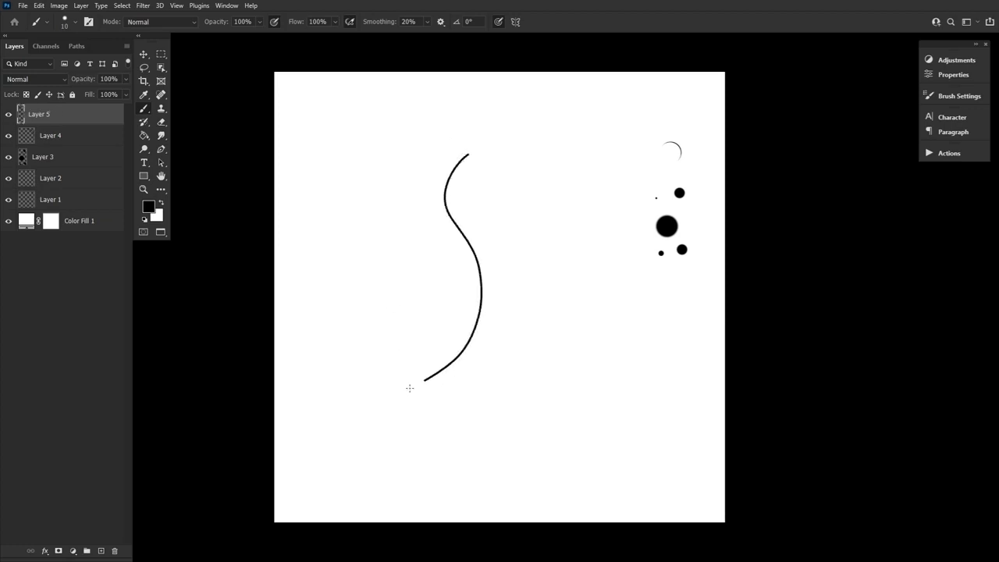
key("ctrl+z")
Draw a black S-shaped strand with the 10 px brush on Layer 5, and taper and thin it with a Hard Round eraser up to 400 px
mouse_move(480, 164)
left_mouse_down()
mouse_move(457, 195)
mouse_move(456, 230)
mouse_move(490, 314)
mouse_move(480, 353)
mouse_move(438, 385)
left_mouse_up()
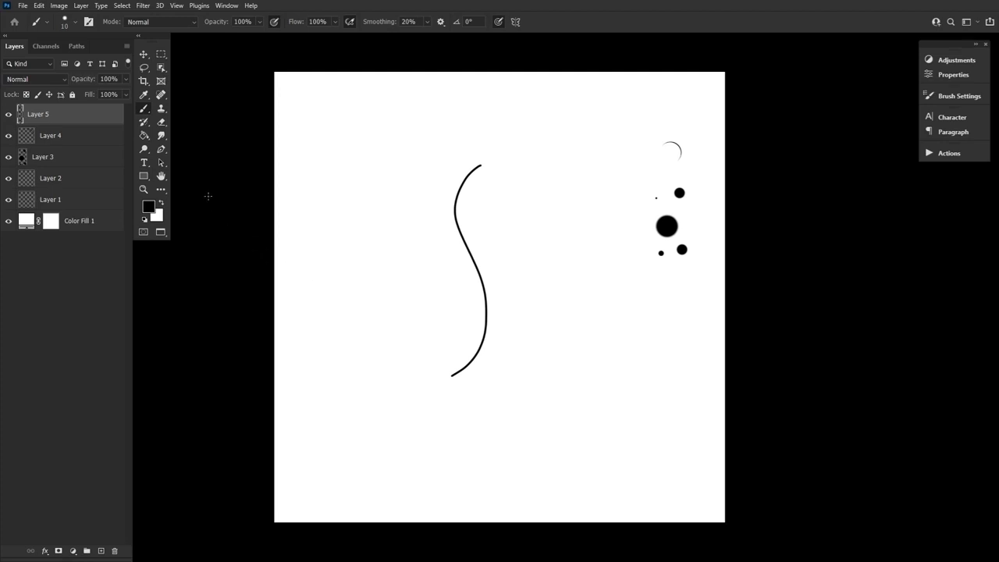
left_click(162, 123)
left_click(68, 23)
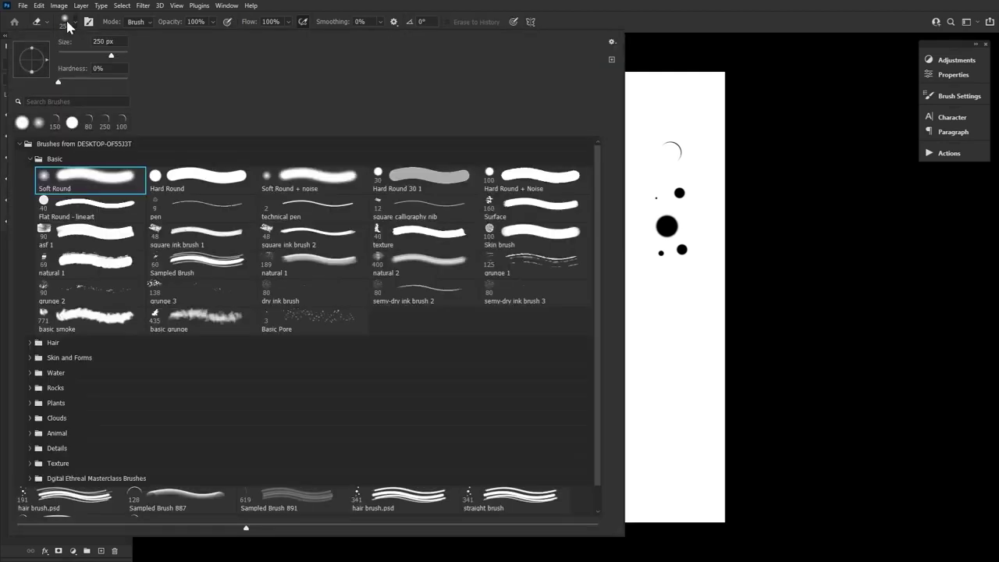
left_click(198, 179)
left_click(772, 322)
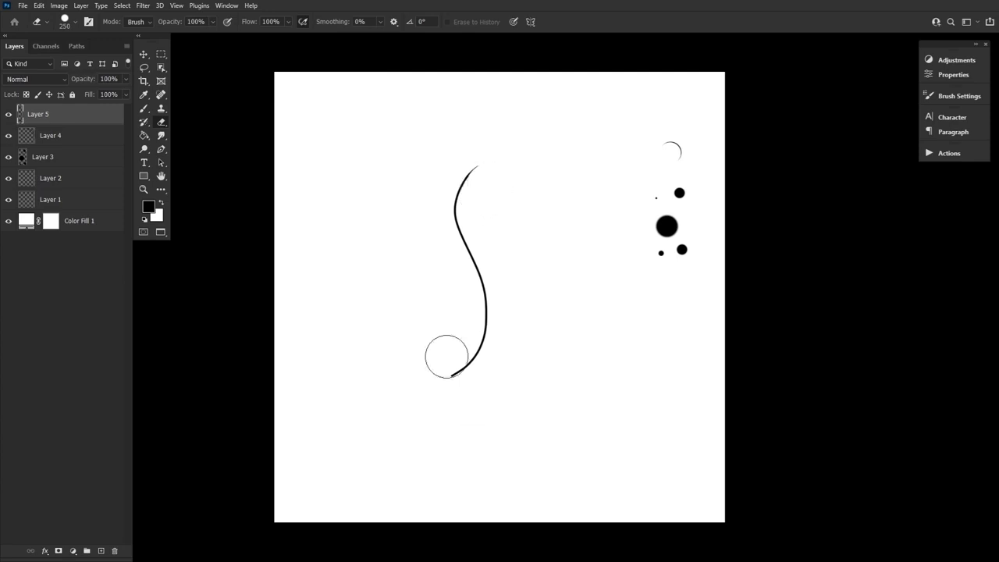
key("bracketright")
key("bracketright")
mouse_move(452, 307)
left_mouse_down()
mouse_move(488, 209)
mouse_move(447, 323)
mouse_move(452, 313)
mouse_move(521, 304)
mouse_move(492, 215)
mouse_move(453, 316)
left_mouse_up()
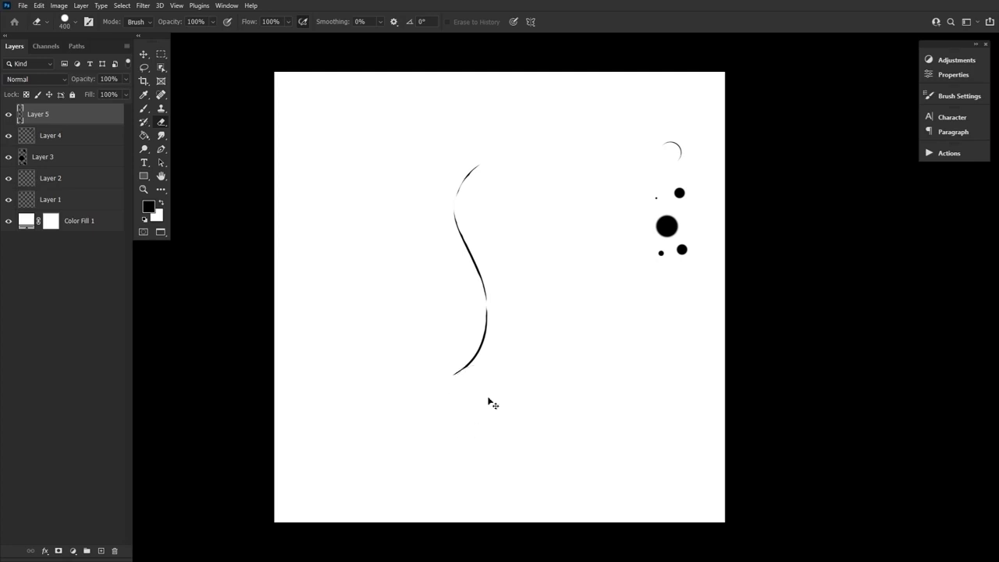
key("bracketright")
key("bracketright")
key("bracketleft")
key("bracketleft")
Crop the canvas to the S-shaped strand and define it as a brush preset
left_click(21, 114, "ctrl")
left_click(144, 82)
key("Return")
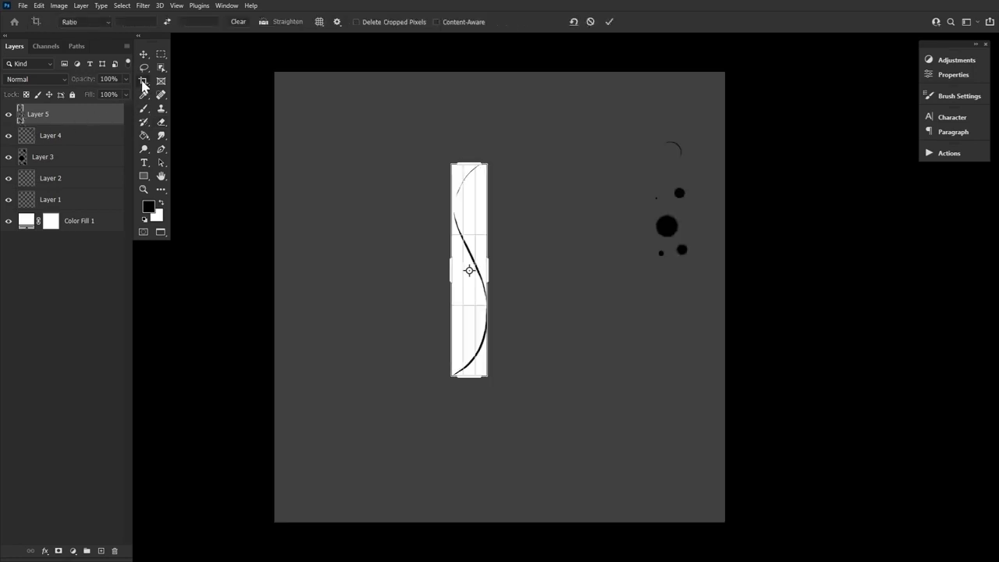
left_click(39, 6)
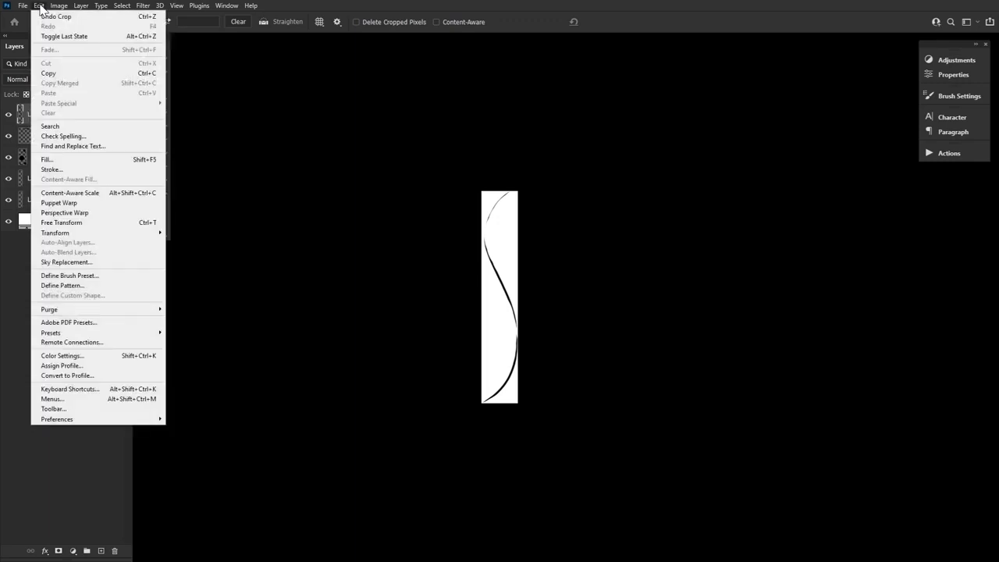
left_click(130, 277)
left_click(865, 282)
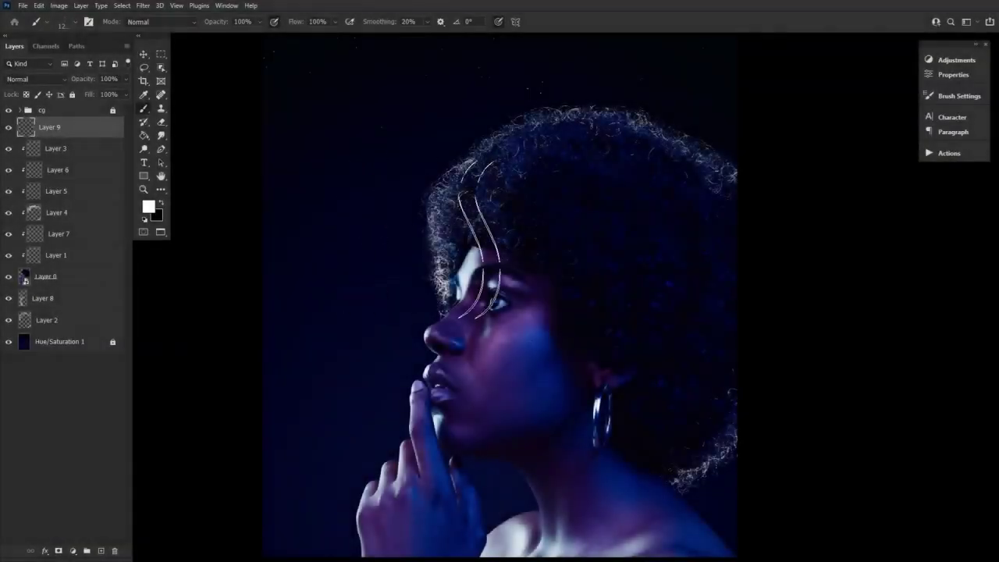
Set the S-shaped strand brush's spacing to 200% in the brush settings
left_click(952, 100)
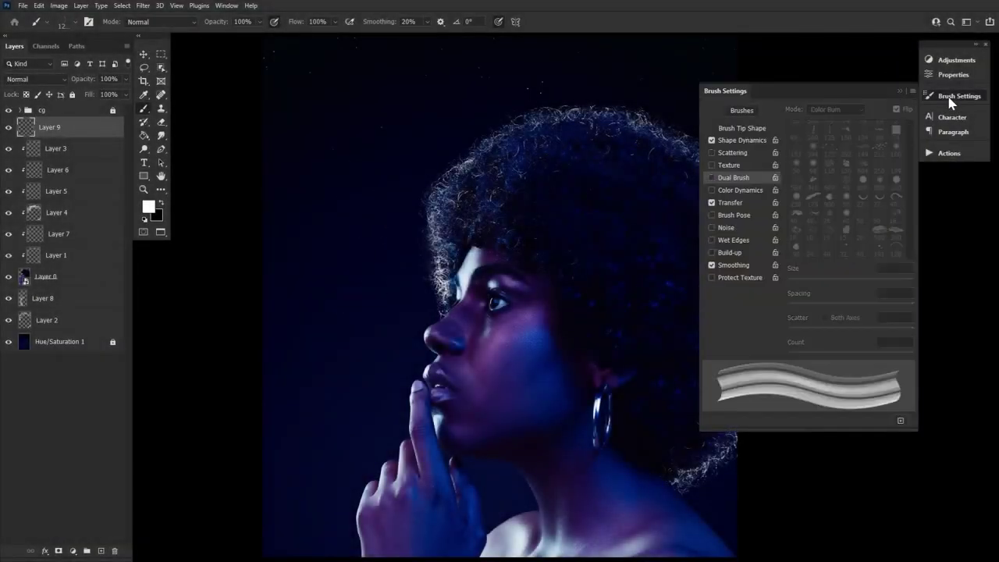
left_click(753, 130)
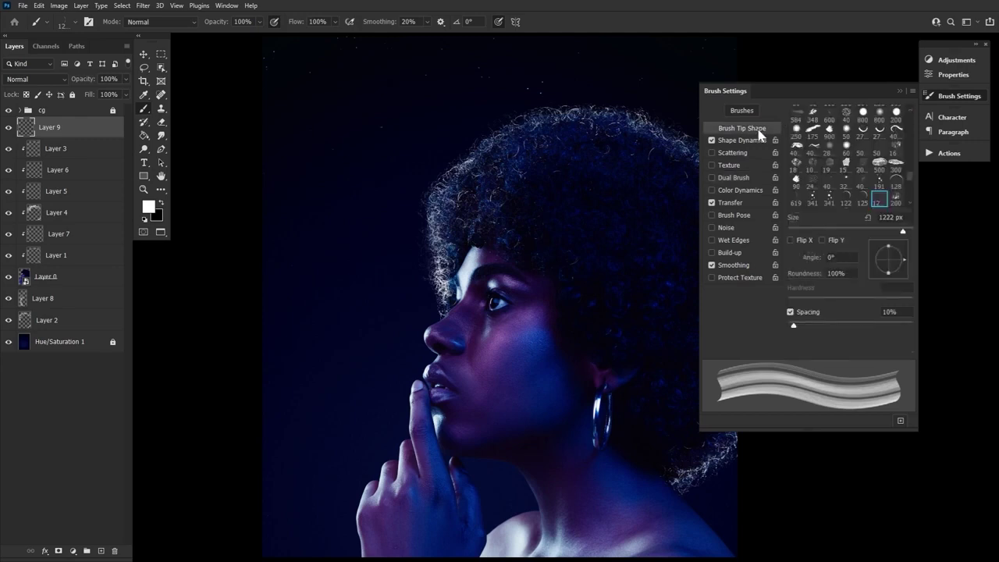
left_click(889, 311)
type("200")
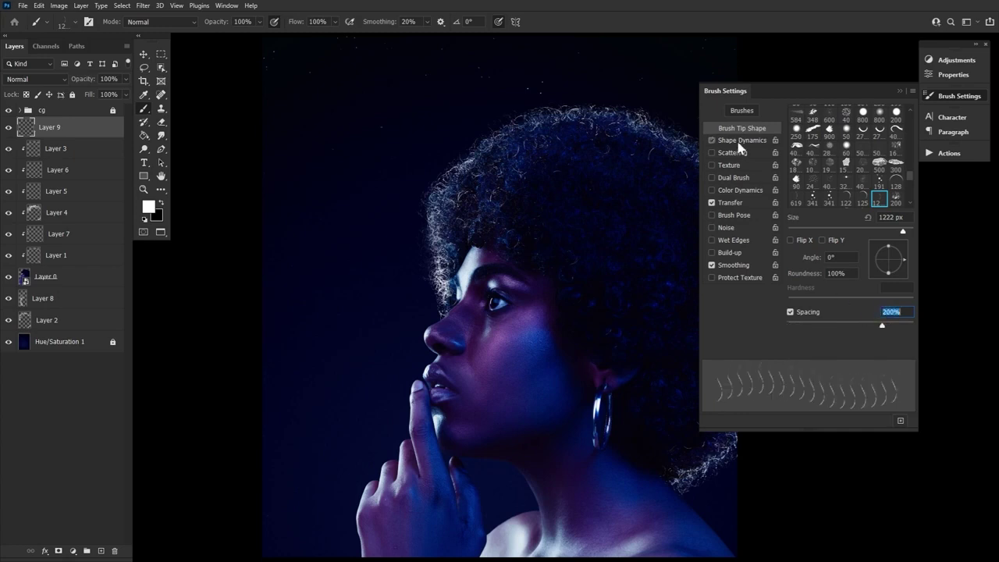
Turn on Shape Dynamics for the S-shaped strand brush with 50% size jitter, 20% angle jitter and 100% roundness jitter
left_click(740, 140)
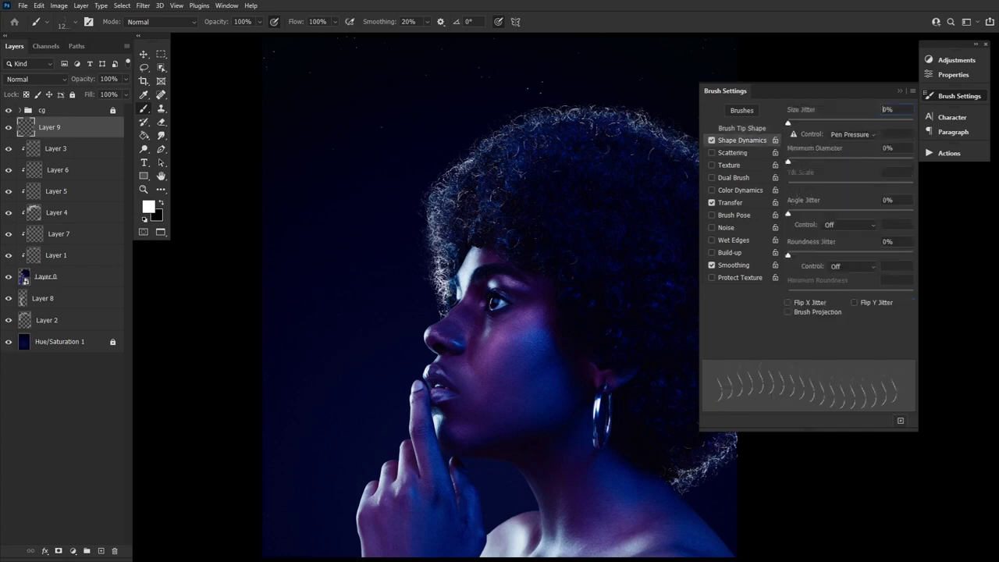
type("50")
key("Return")
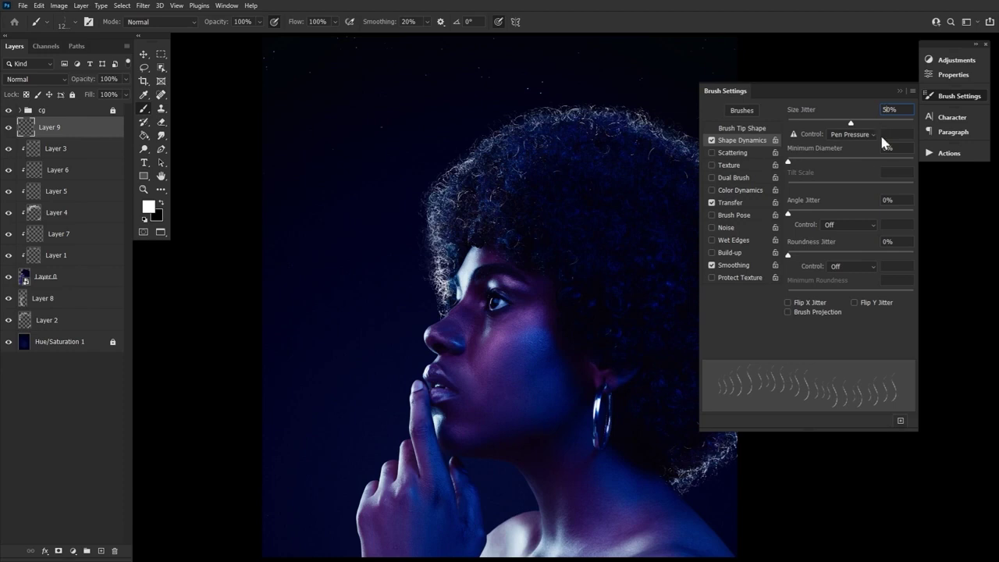
left_click(884, 200)
type("20")
left_click_drag(789, 256, 875, 256)
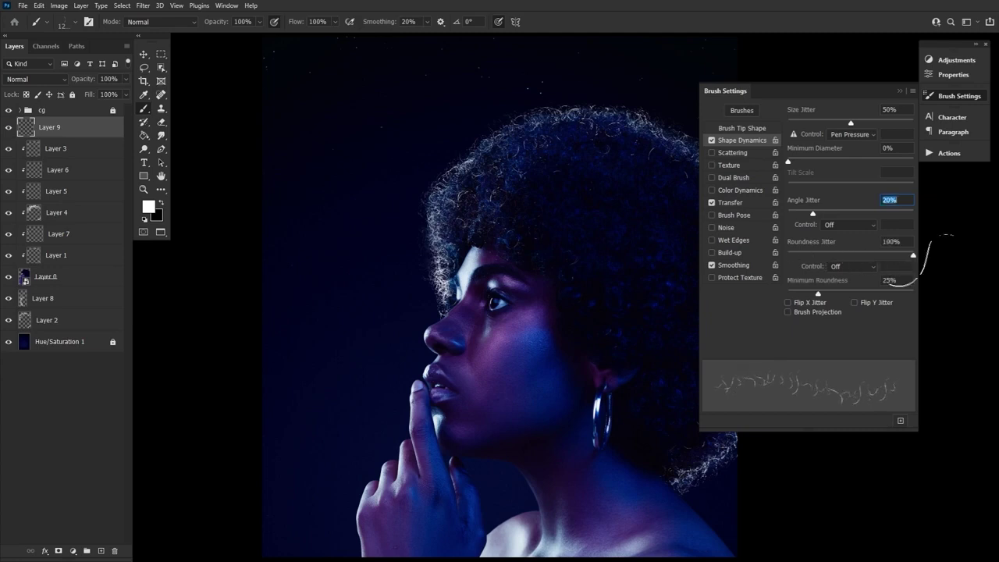
Add a Color Burn dual brush using the S-shaped strand tip at 619 px, and save the brush as a new preset
left_click(749, 179)
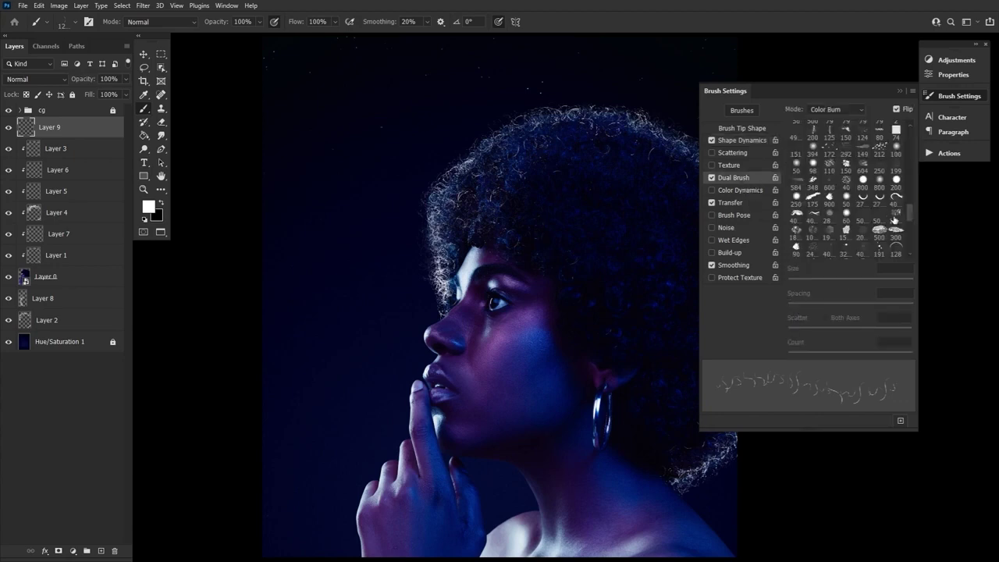
mouse_move(912, 212)
left_mouse_down()
mouse_move(912, 245)
mouse_move(911, 225)
left_mouse_up()
left_click(879, 228)
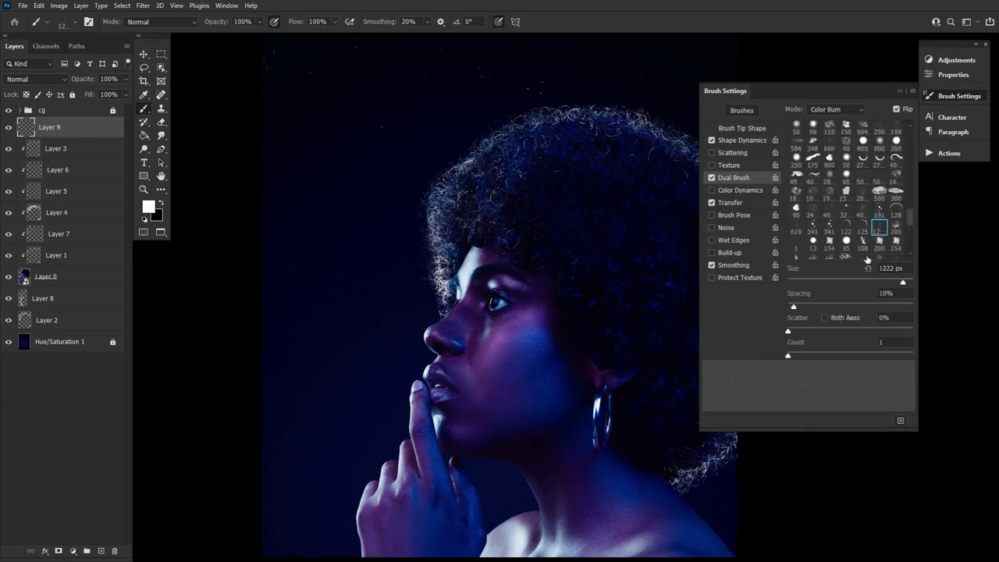
double_click(886, 267)
type("619")
mouse_move(799, 308)
left_mouse_down()
mouse_move(808, 306)
mouse_move(793, 307)
left_mouse_up()
left_click(900, 421)
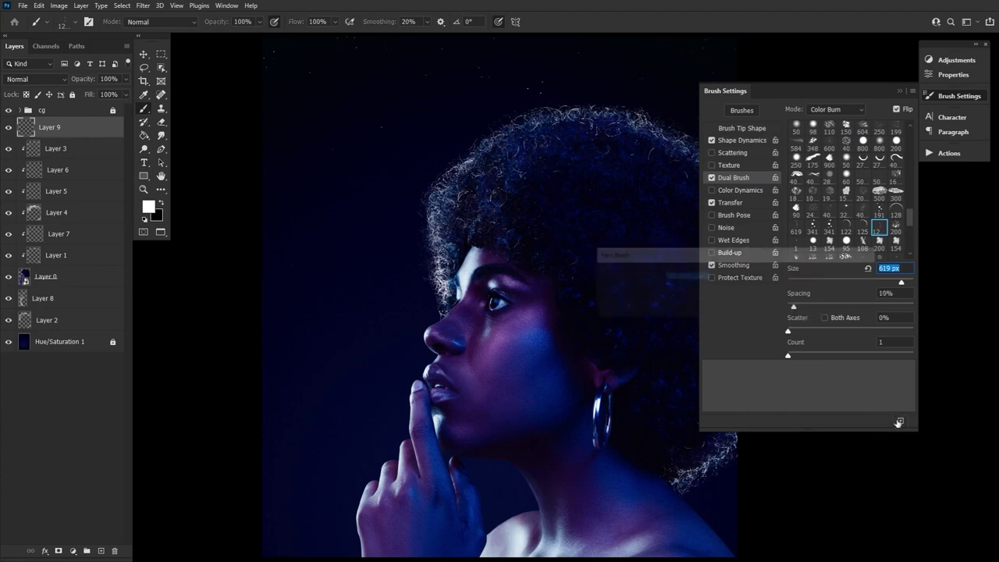
left_click(851, 277)
Try stamping strands with the new brush down the dark background beside the portrait, and undo them all
left_click(321, 160)
left_click(320, 192)
left_click(339, 248)
left_click(348, 300)
left_click(340, 344)
left_click(345, 386)
left_click(324, 456)
key("ctrl+z")
key("ctrl+z")
key("ctrl+z")
key("ctrl+z")
key("ctrl+z")
key("ctrl+z")
key("ctrl+z")
key("ctrl+z")
Close the brush settings, reduce the strand brush's size, and try single stamps in front of the face, undoing each
left_click(939, 97)
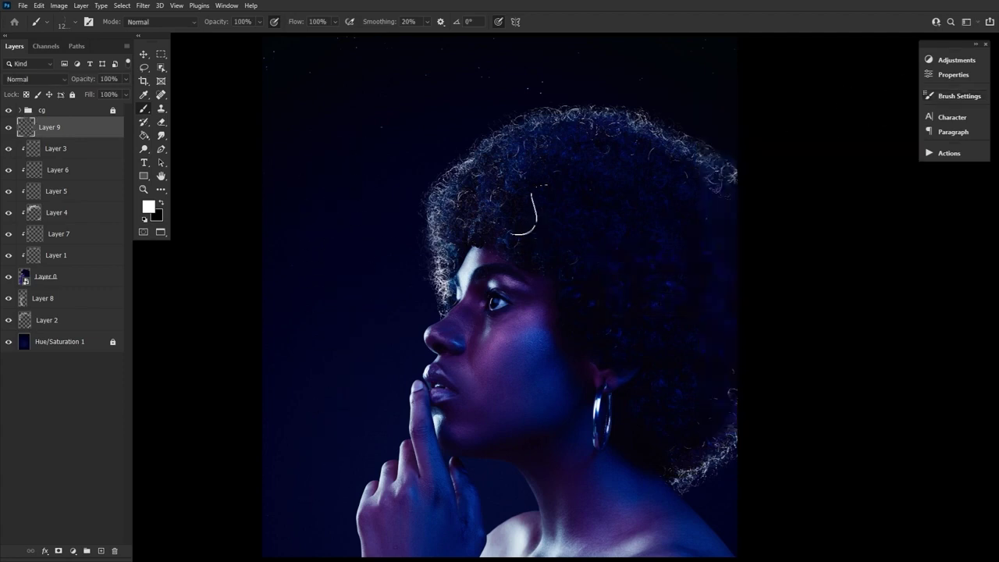
key("bracketleft")
key("bracketleft")
key("bracketleft")
key("bracketleft")
key("bracketleft")
key("bracketleft")
key("bracketleft")
key("bracketleft")
left_click(420, 272)
key("ctrl+z")
left_click(380, 313)
key("ctrl+z")
Paint stray S-shaped strands over the hair on Layer 9 with the 400 px brush, alternating with the Eraser
key("e")
left_click(65, 22)
left_click(596, 244)
key("b")
left_click_drag(334, 168, 309, 180)
left_click(161, 123)
left_click(143, 109)
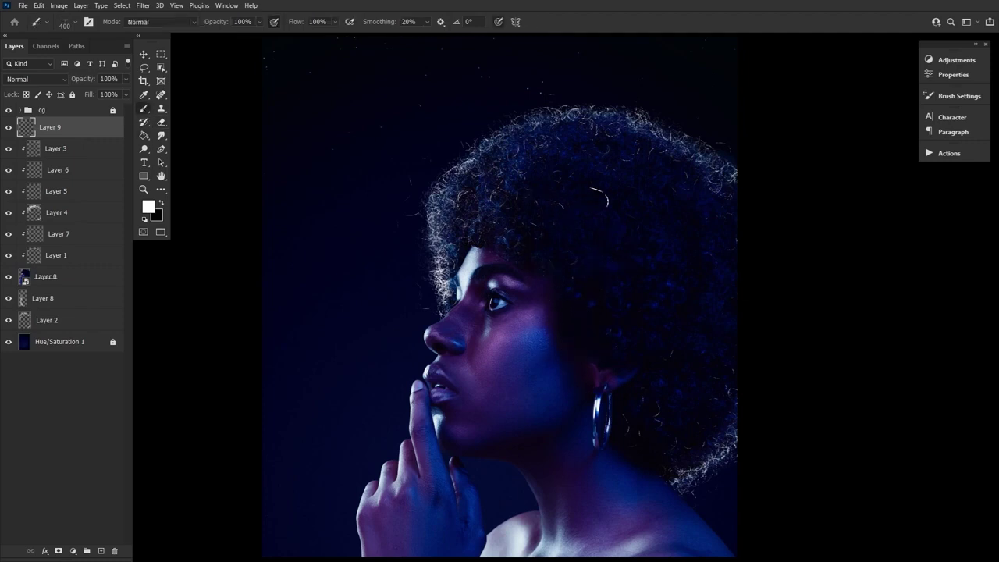